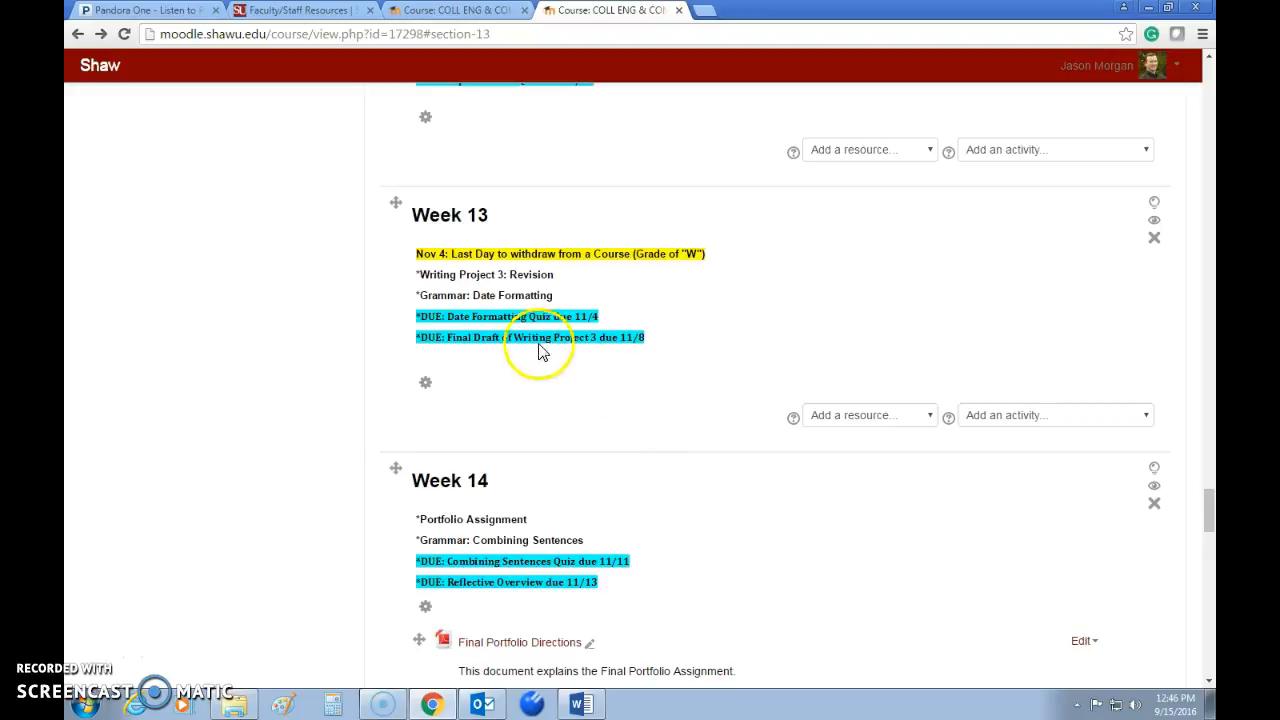
# Step: Add a Turnitin Assignment 2 activity to the Week 13 section of the course
pyautogui.click(516, 336)
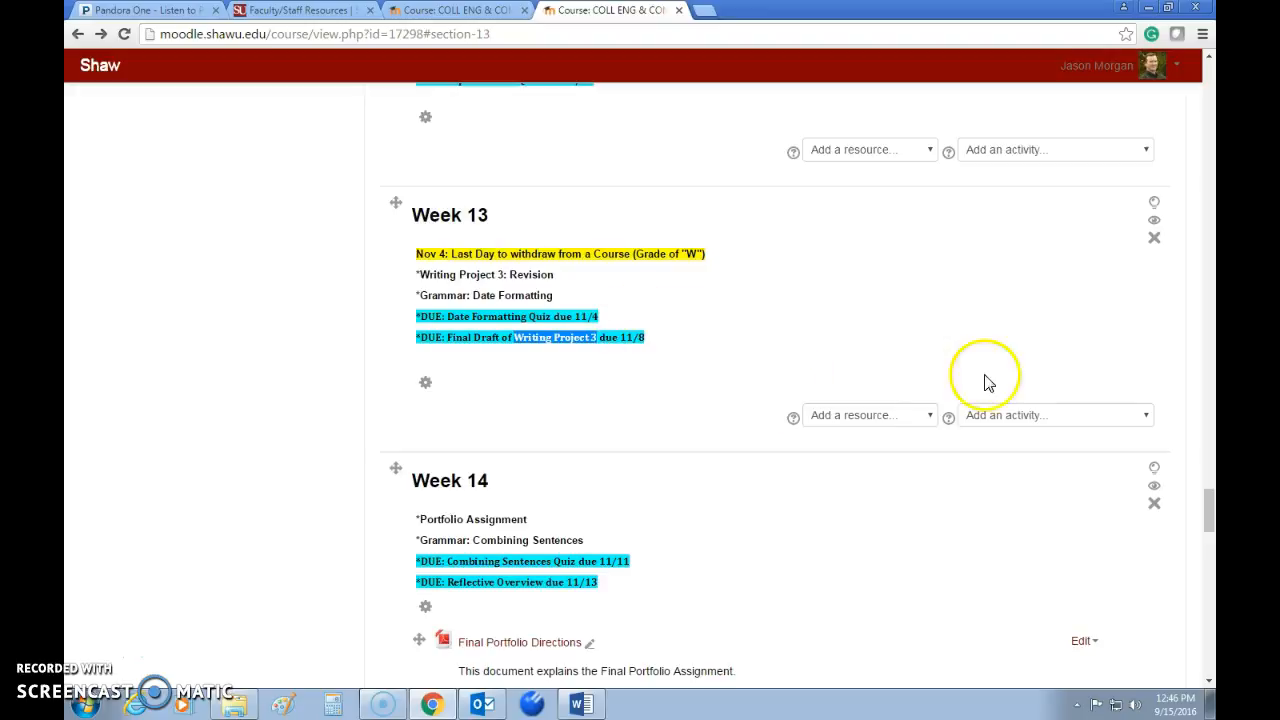
pyautogui.click(1012, 418)
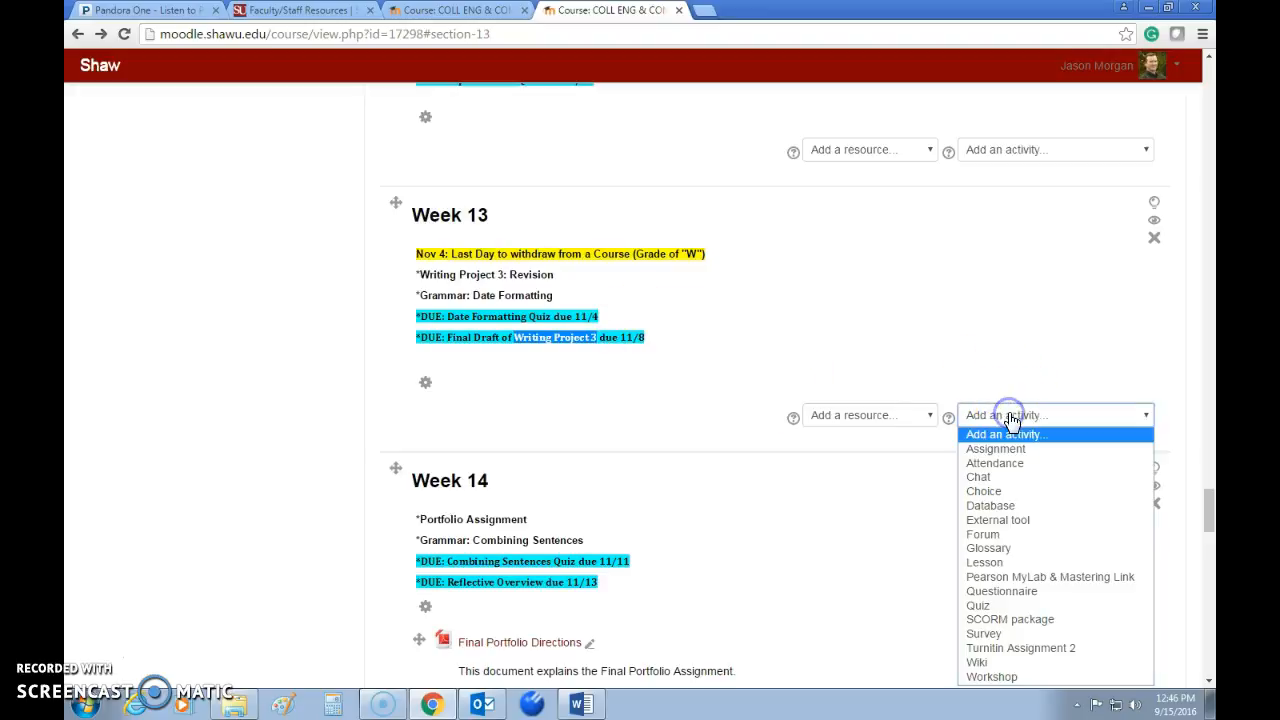
pyautogui.click(1028, 658)
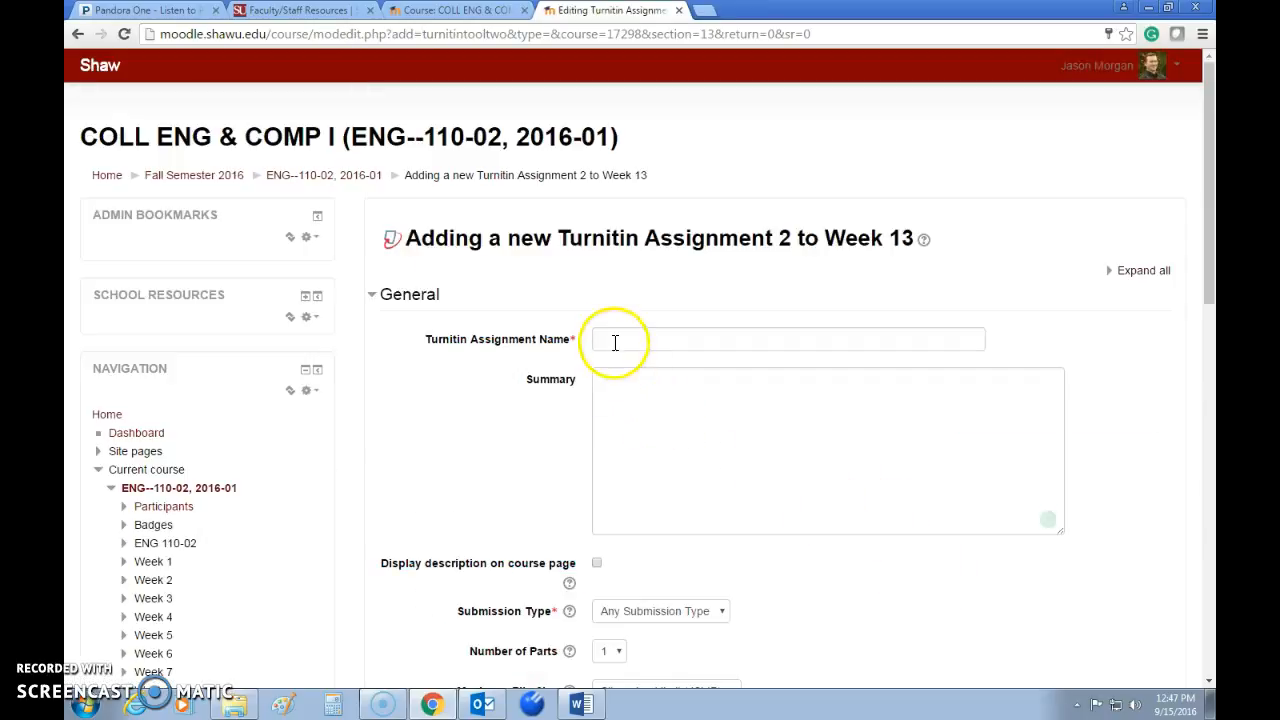
# Step: Name the assignment "Writing Project Three Final Draft" and fill the summary with the .doc or .docx submission instructions and the zero-grade conditions
pyautogui.click(615, 341)
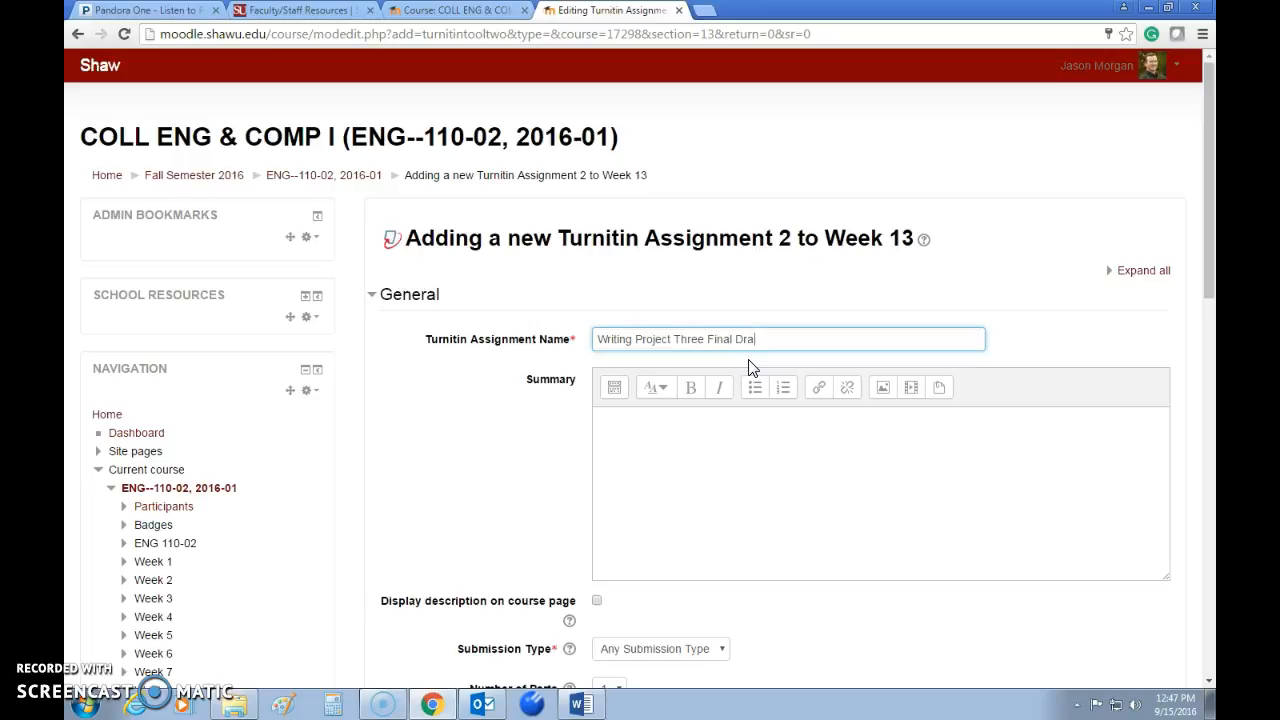
pyautogui.click(642, 437)
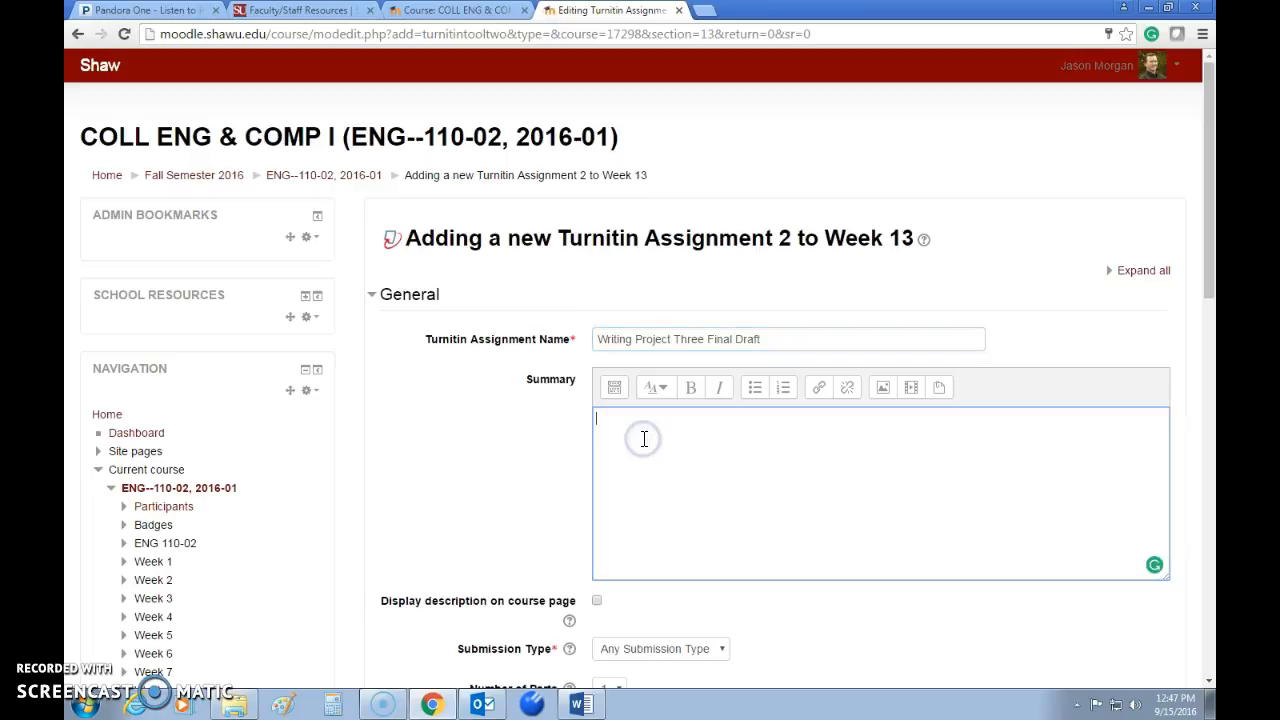
pyautogui.write('Submit the final draft of Writing Project 3 as a .doc or .docx file. NOTE! Be very careful that you upload the correct file. You will earn a zero on this assignment if you do one of the following: *Upload the wrong file (including your rough draft). *If there are not significant changes between the final and rough draft. *If you have plagiarized any part of your essay.')
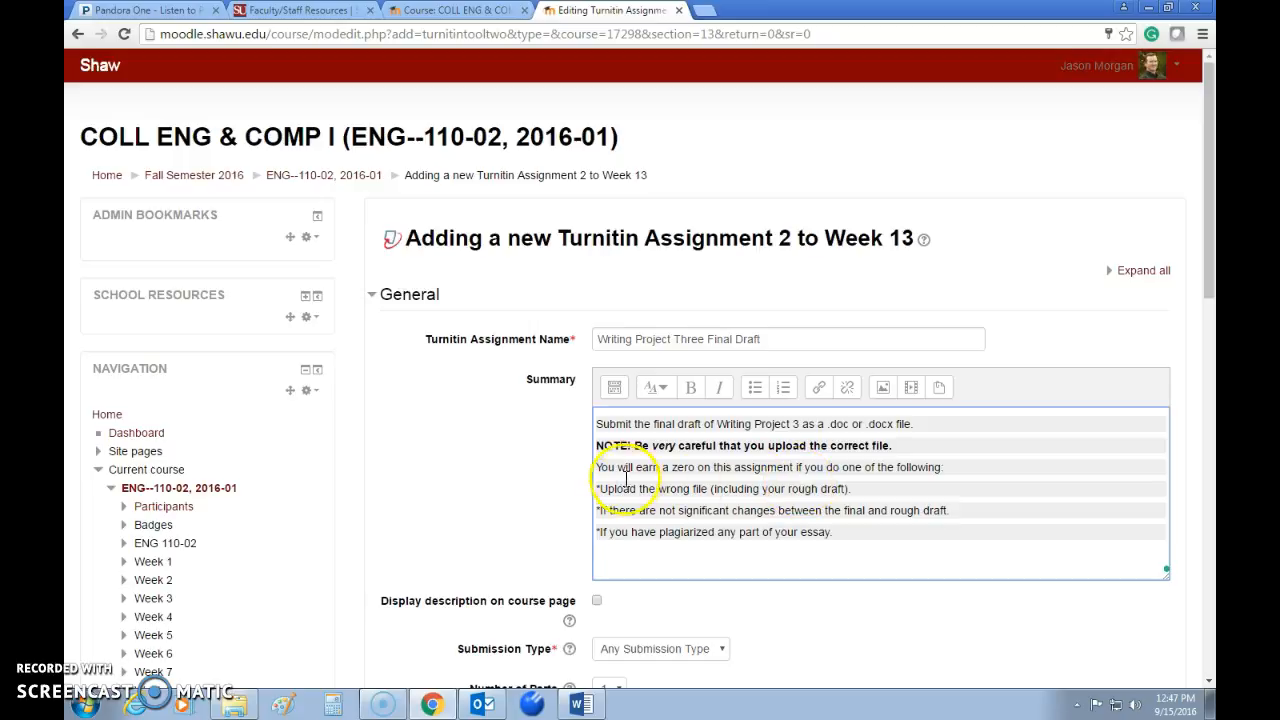
pyautogui.click(598, 446)
pyautogui.moveTo(598, 446); pyautogui.dragTo(855, 446)
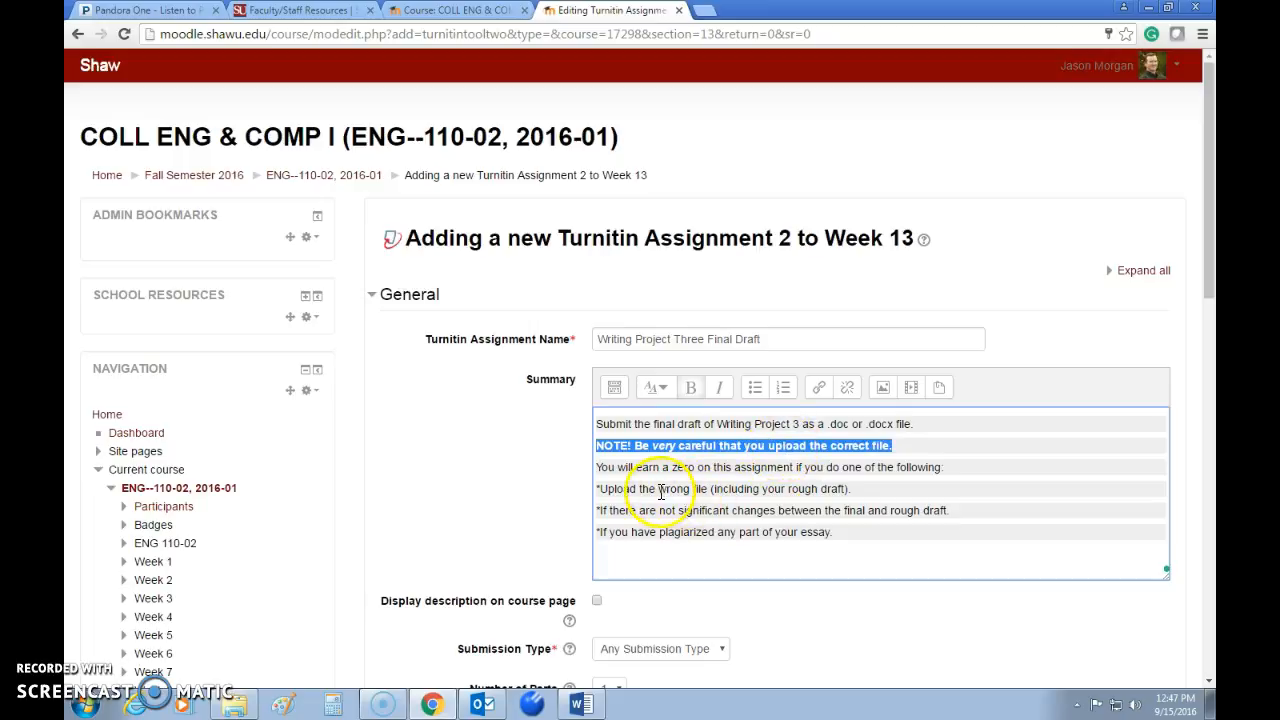
pyautogui.moveTo(599, 489); pyautogui.dragTo(847, 490)
pyautogui.moveTo(599, 511); pyautogui.dragTo(932, 511)
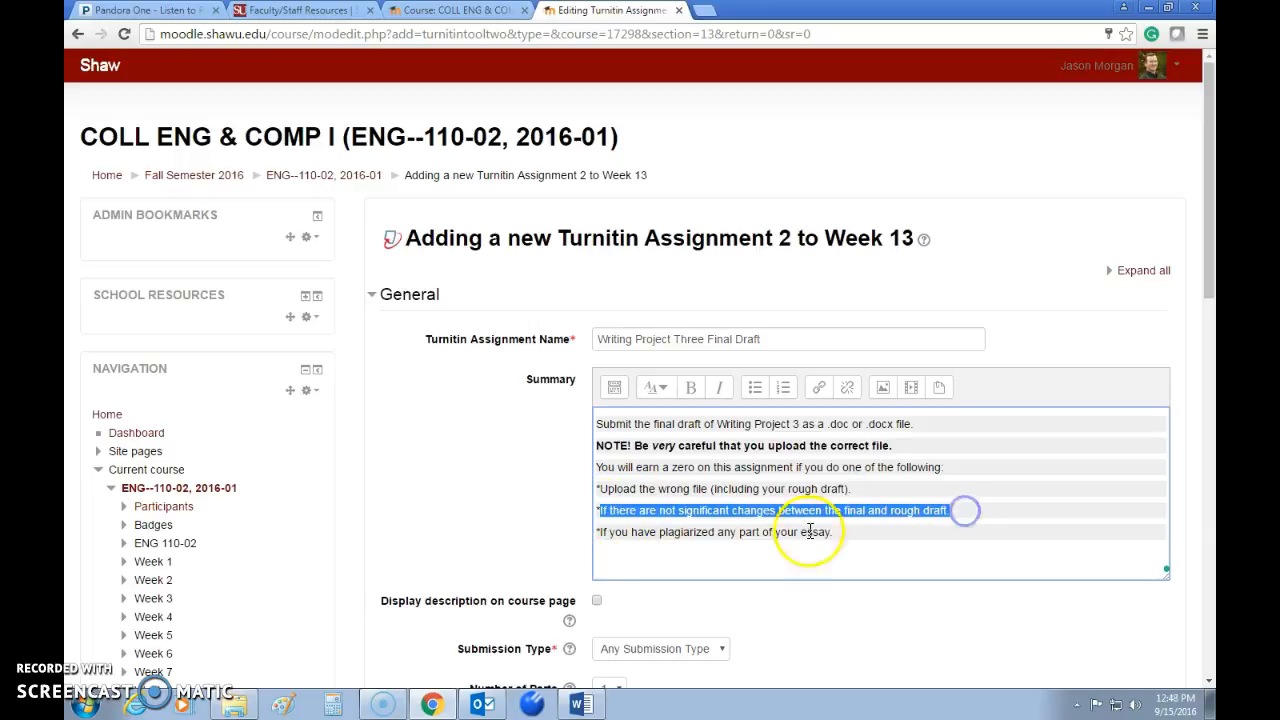
pyautogui.moveTo(599, 532); pyautogui.dragTo(857, 534)
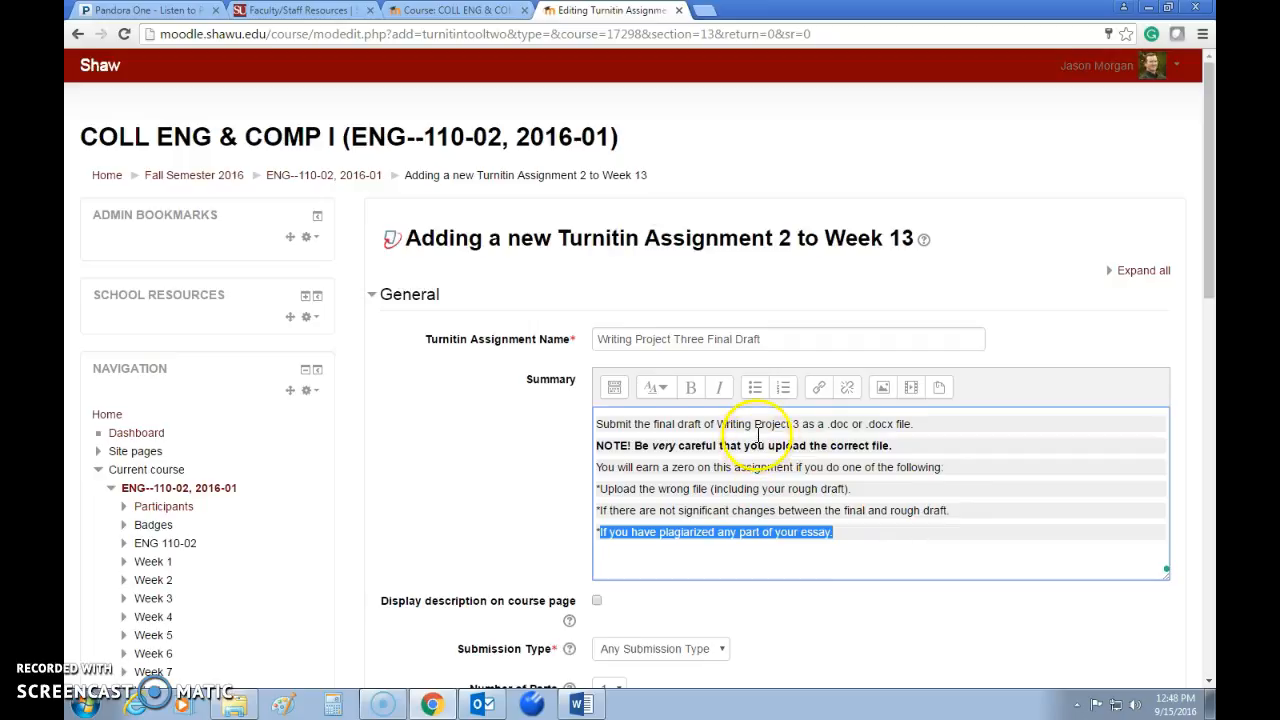
# Step: Enable displaying the description on the course page and set the submission type to File Upload
pyautogui.scroll(-1, 657, 519)
pyautogui.click(597, 520)
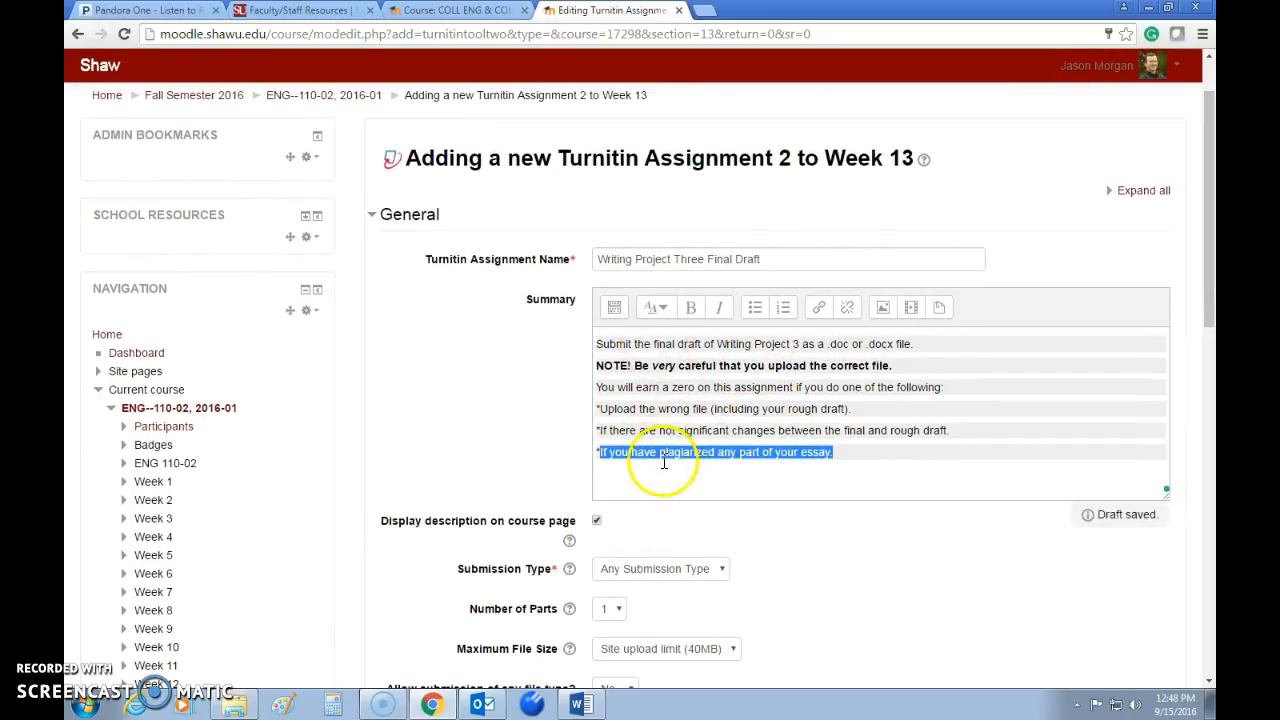
pyautogui.scroll(-2, 798, 490)
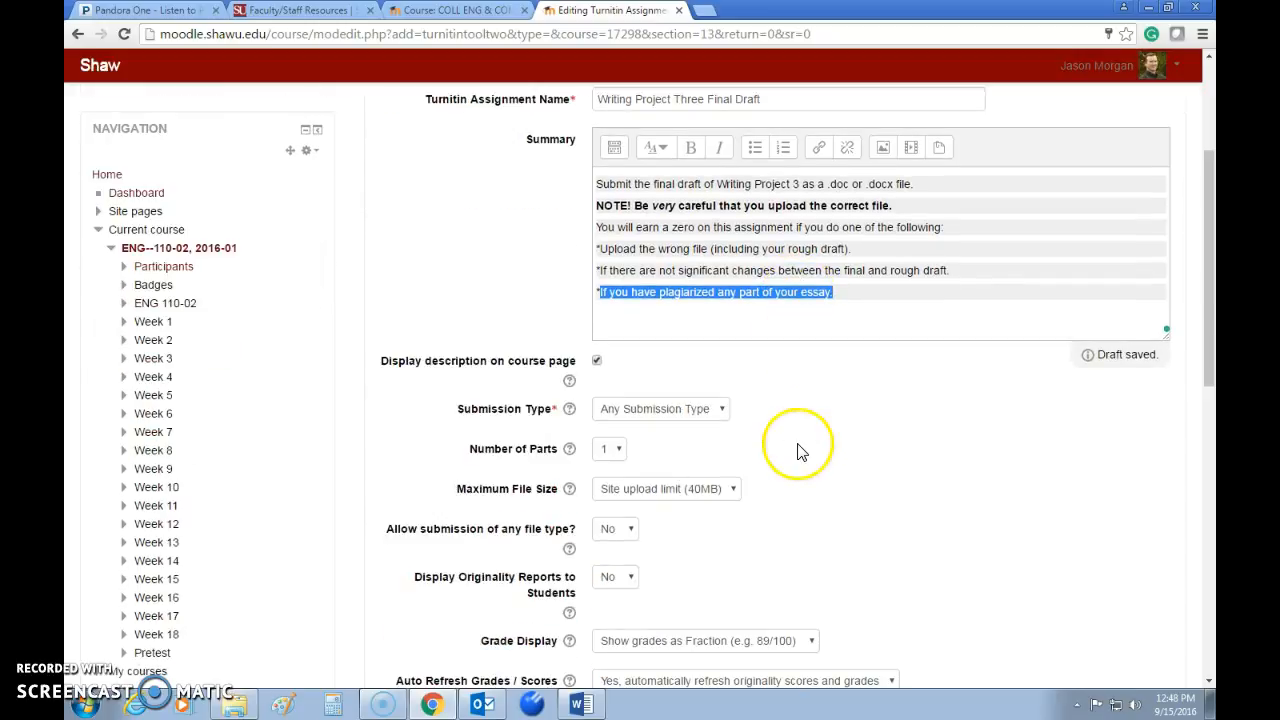
pyautogui.click(660, 412)
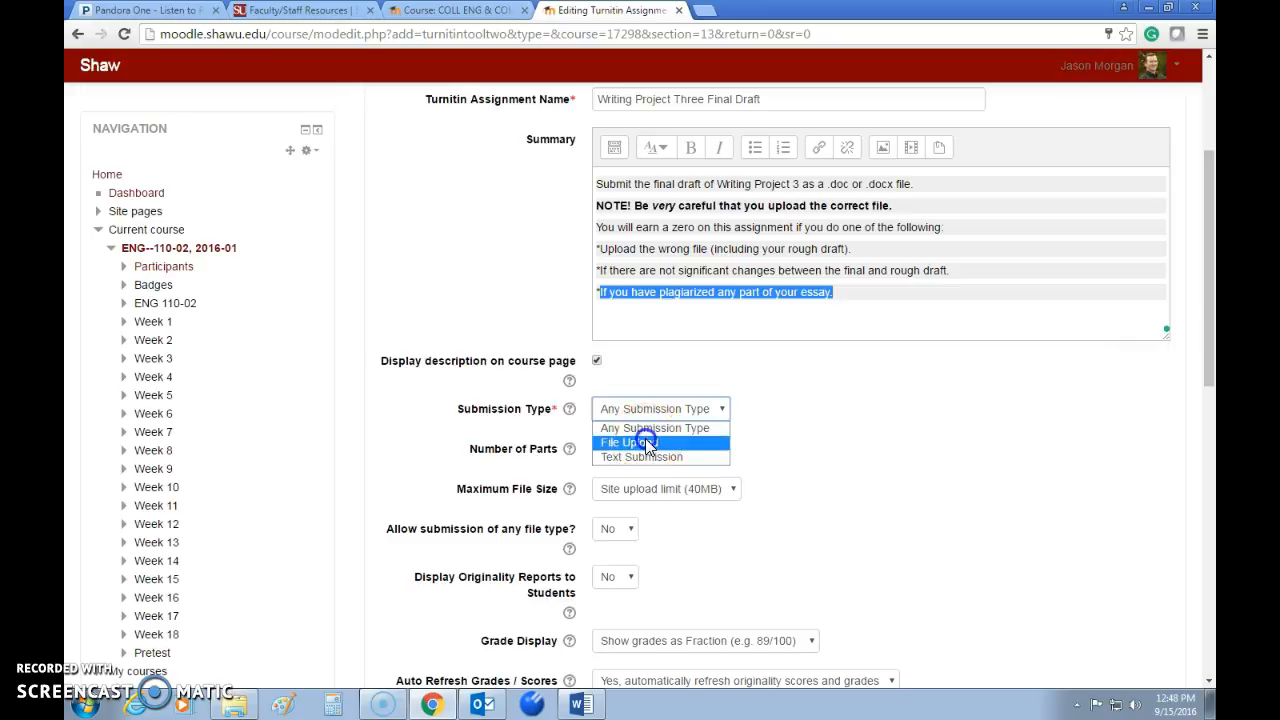
pyautogui.click(645, 442)
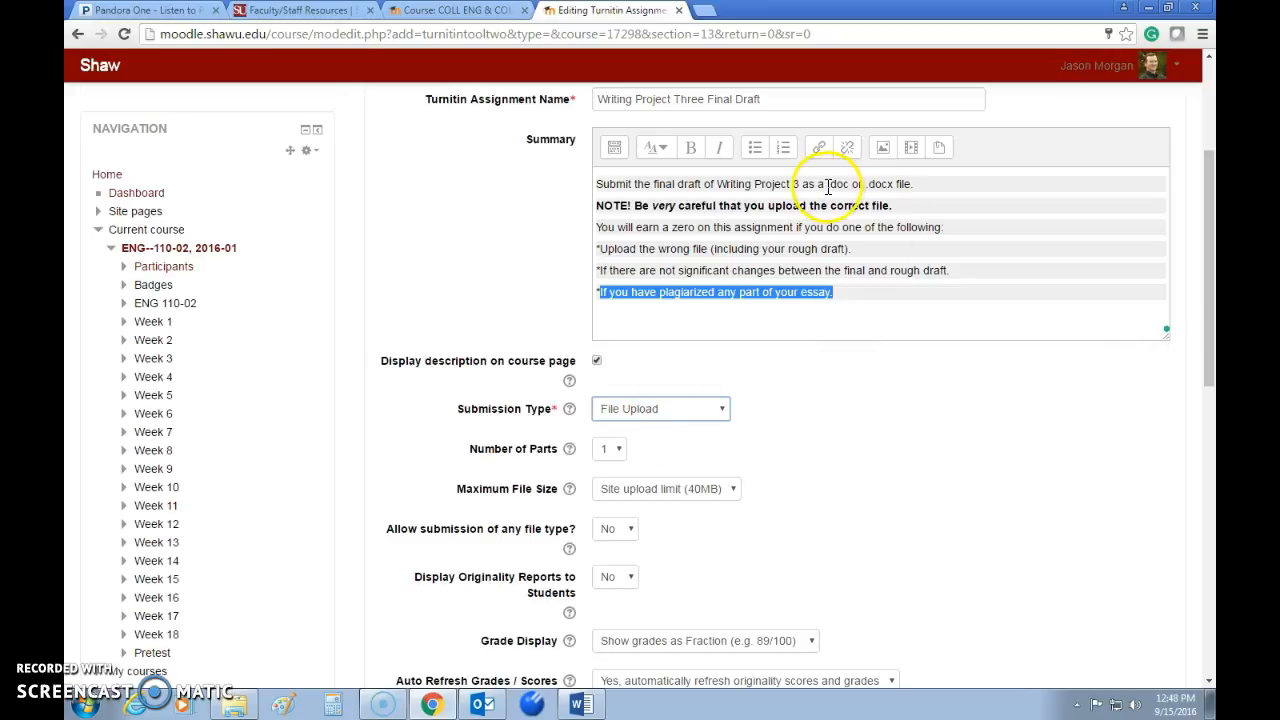
pyautogui.click(667, 403)
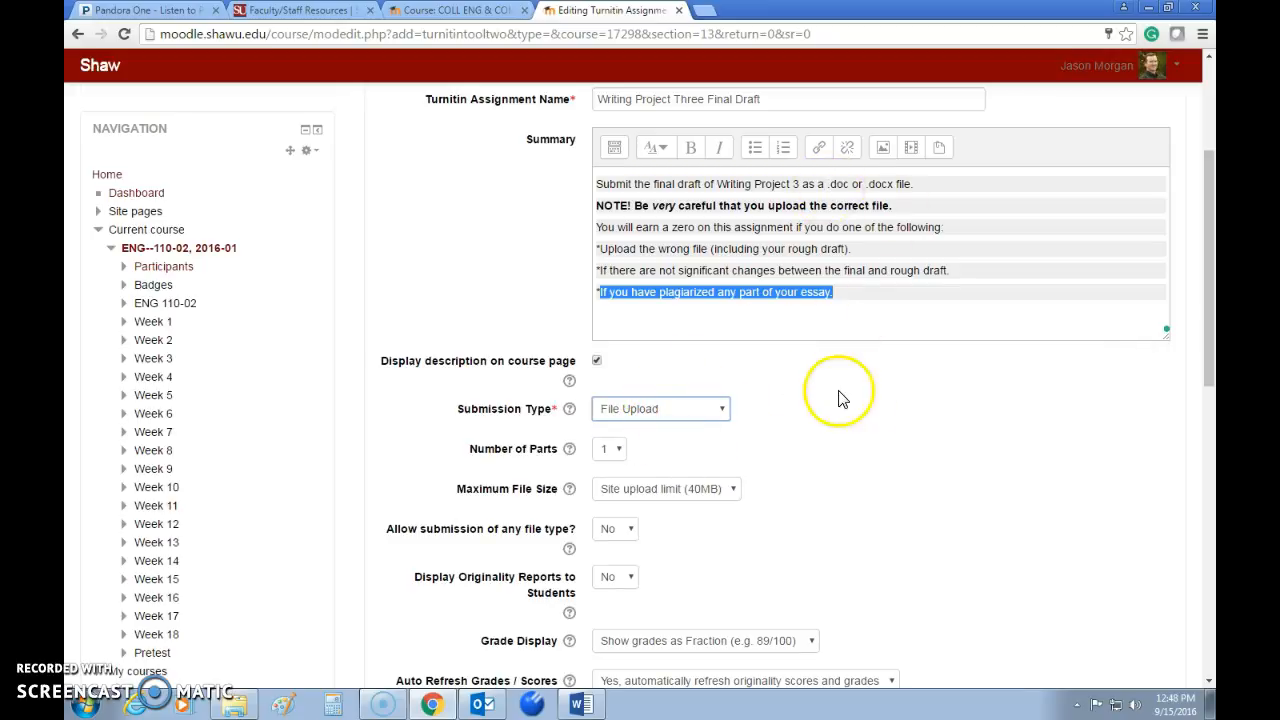
# Step: Set the grade display to percentage and assign the assignment to the Writing Project 3 20% grade category
pyautogui.scroll(-2, 843, 394)
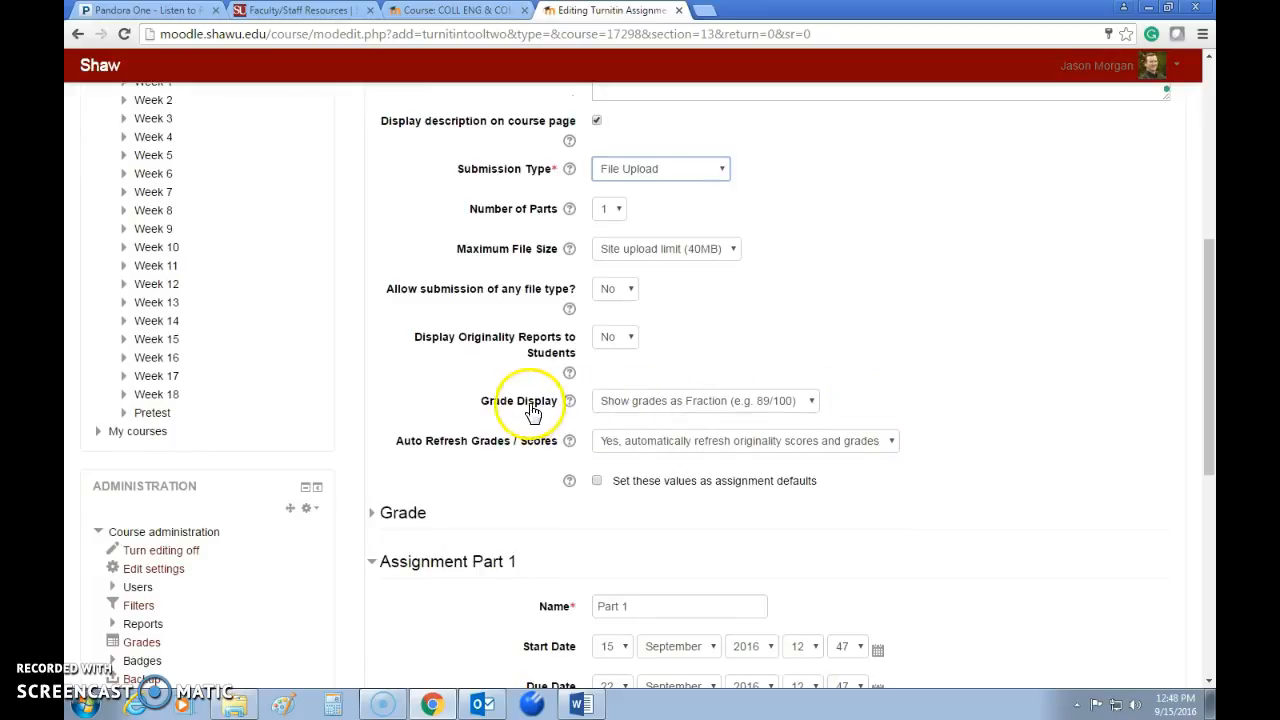
pyautogui.click(678, 405)
pyautogui.click(688, 420)
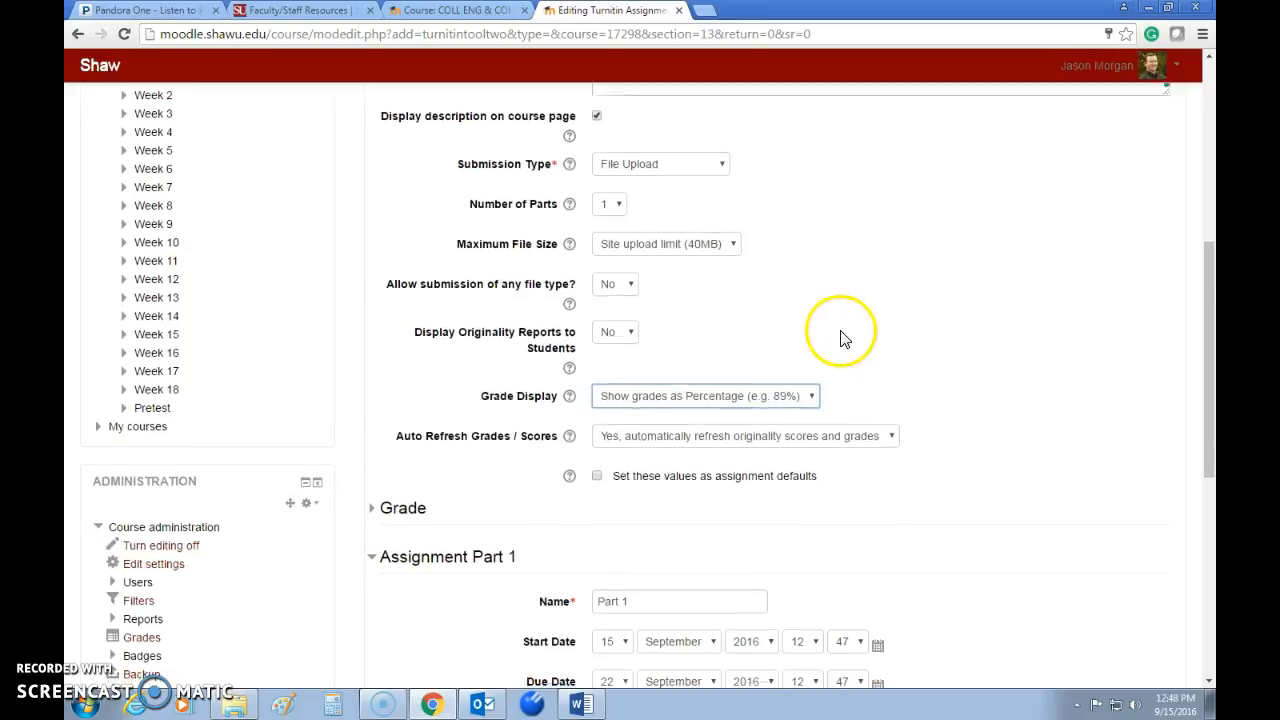
pyautogui.scroll(-2, 843, 337)
pyautogui.click(405, 354)
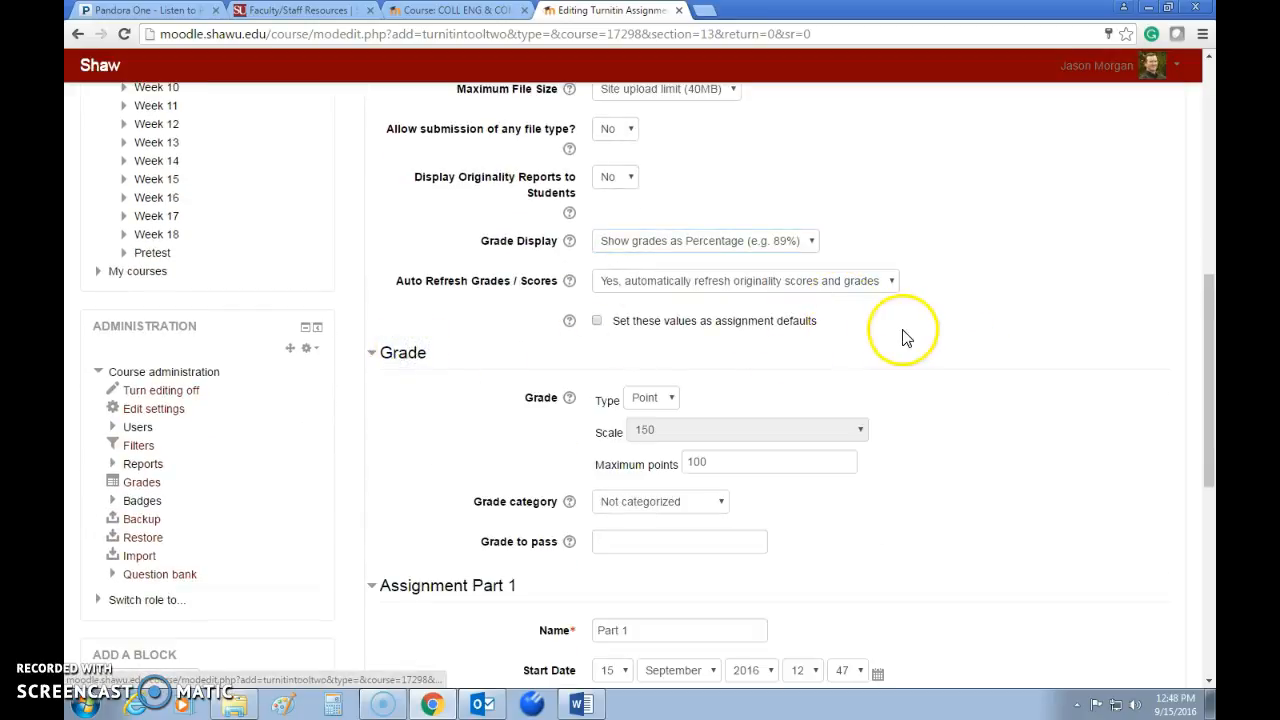
pyautogui.click(648, 505)
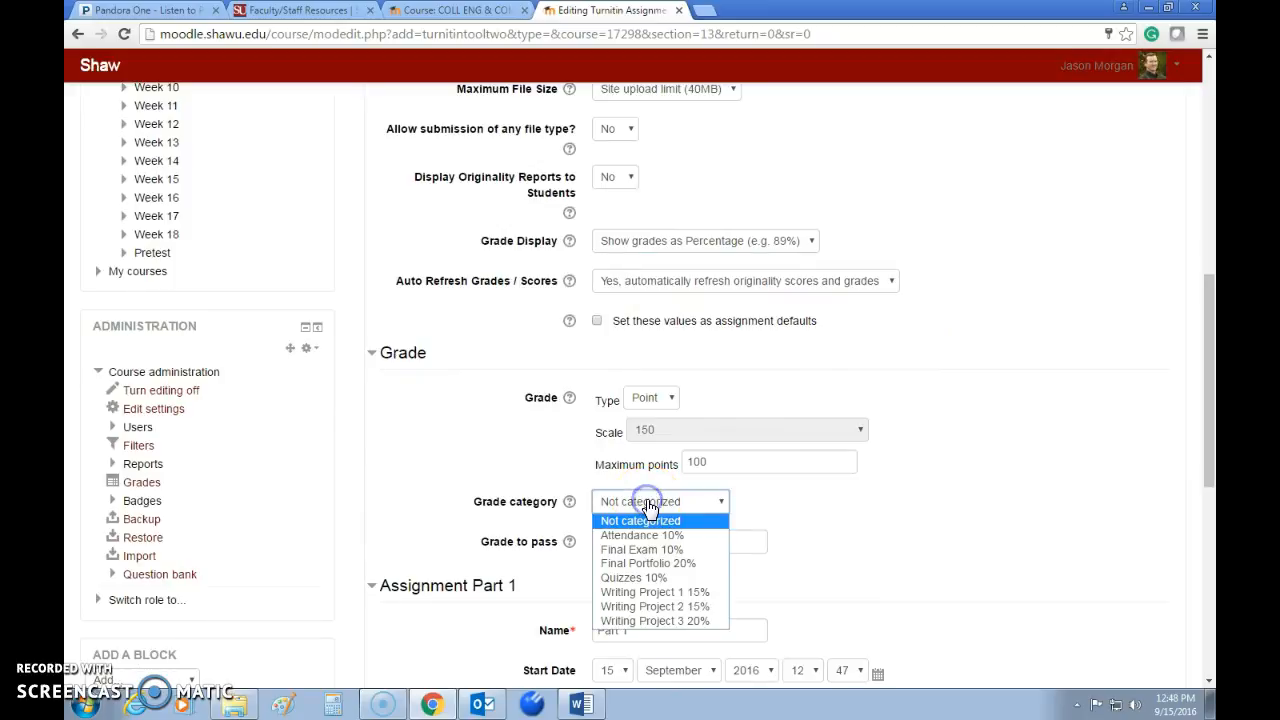
pyautogui.click(640, 621)
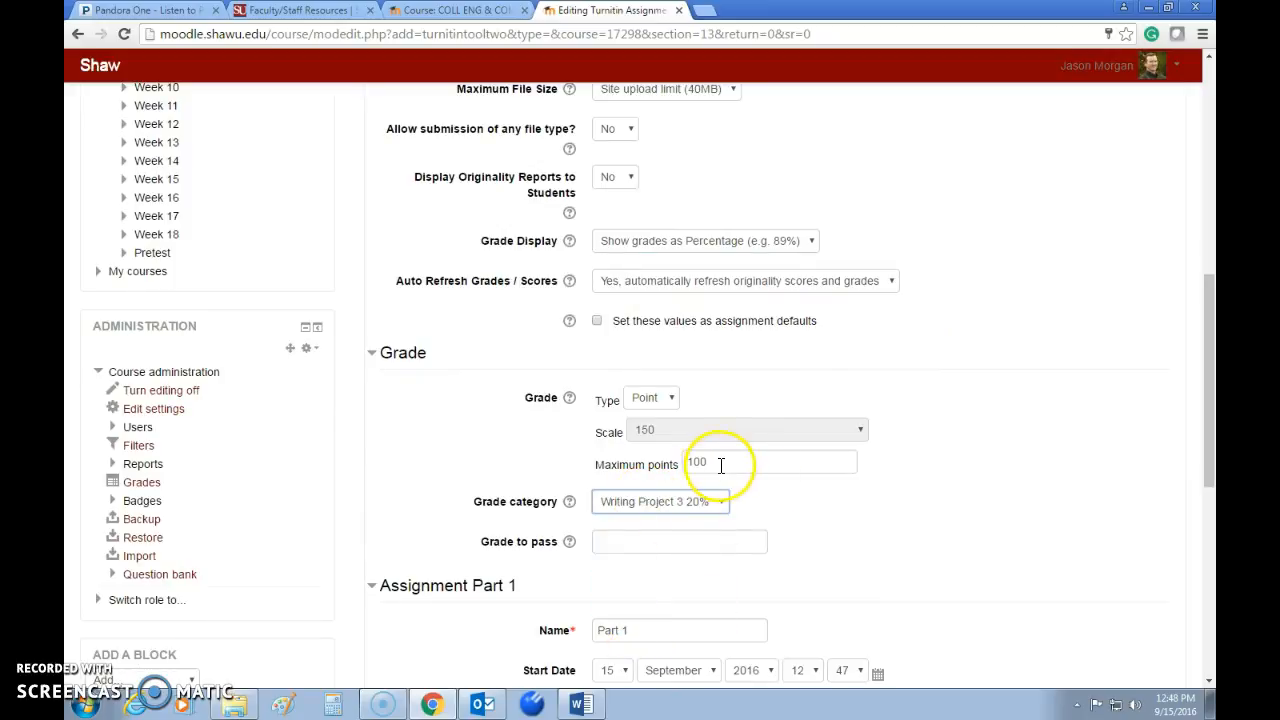
# Step: Rename assignment part 1 as "Writing Project 3" and set its due date to 8 November 2016
pyautogui.scroll(-2, 869, 505)
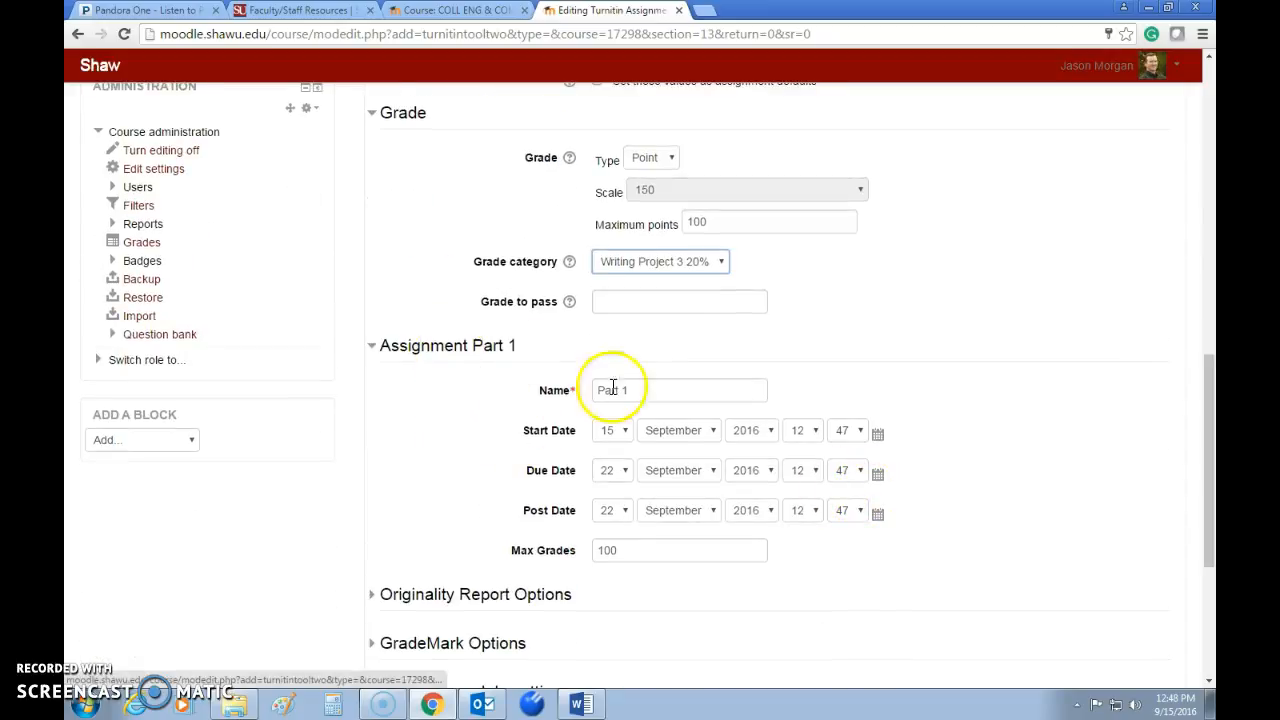
pyautogui.moveTo(638, 390); pyautogui.dragTo(594, 390)
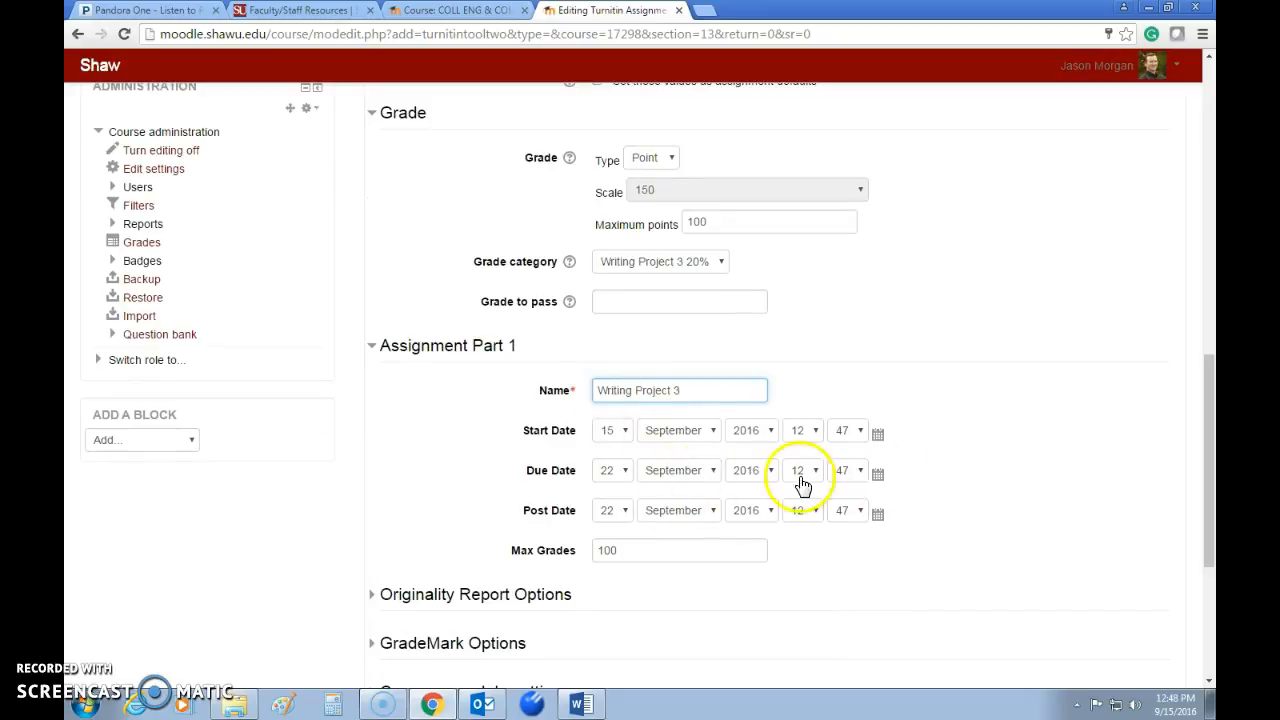
pyautogui.click(626, 478)
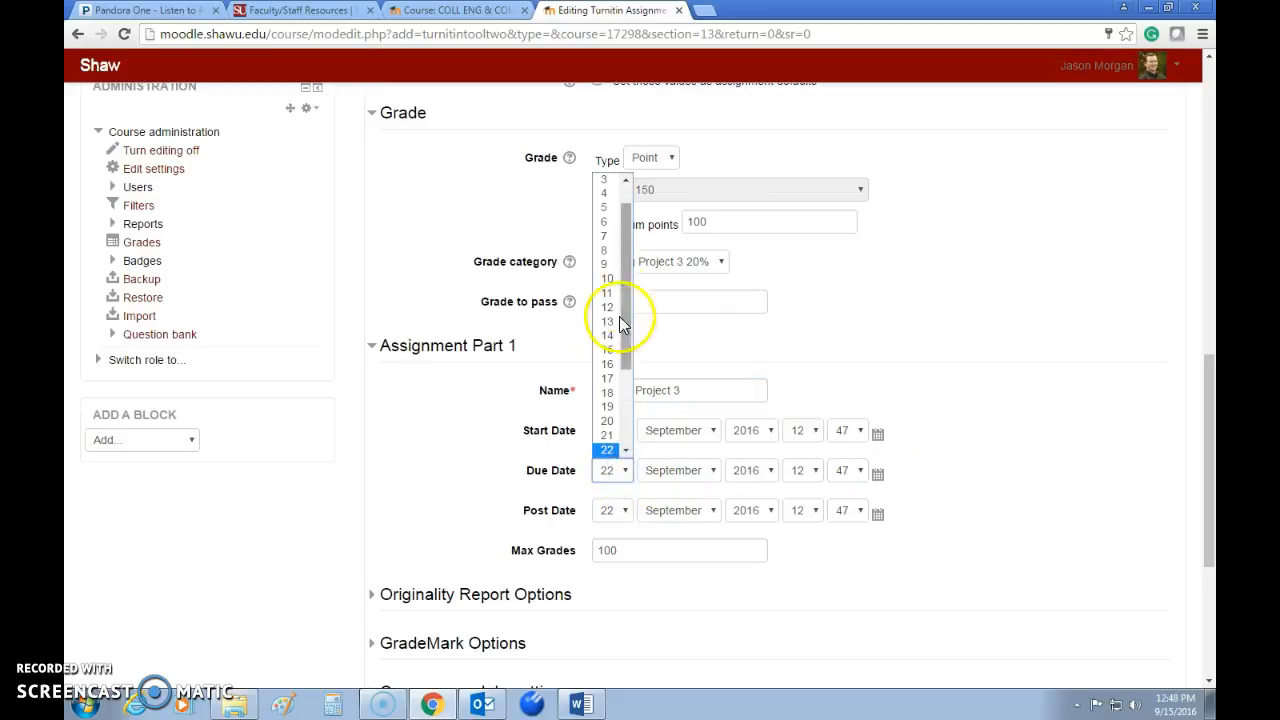
pyautogui.click(606, 250)
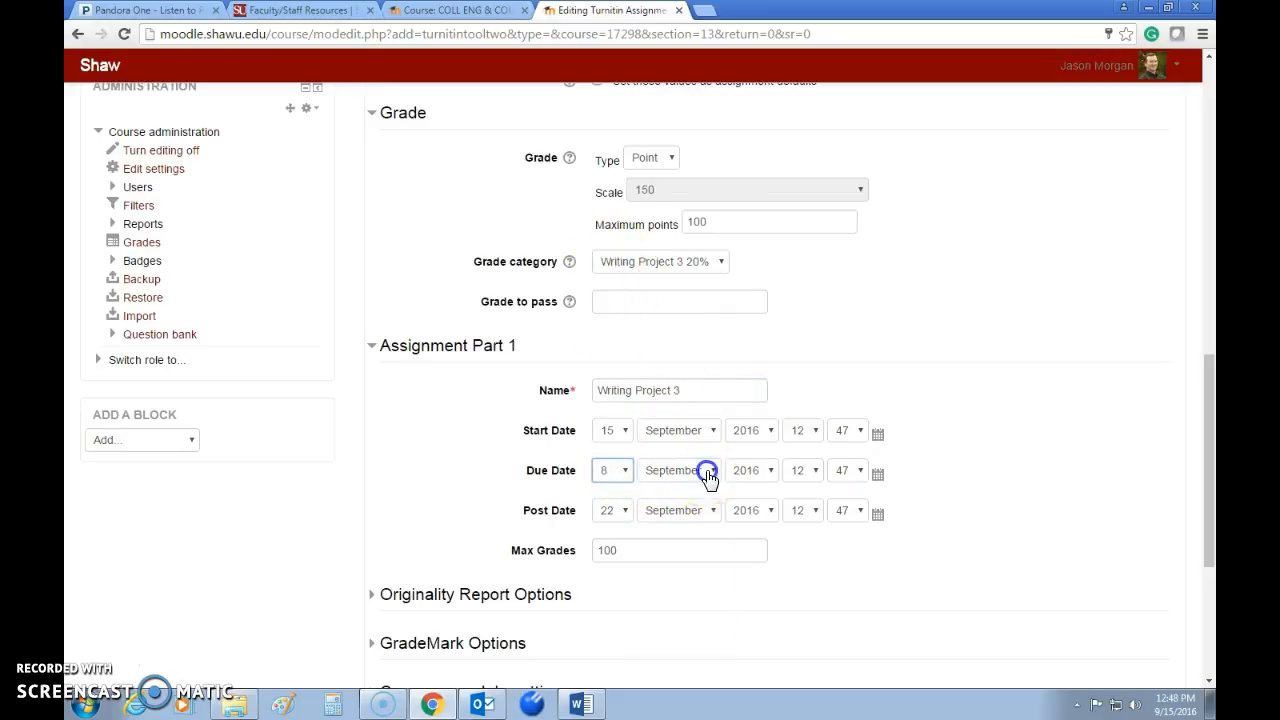
pyautogui.click(708, 470)
pyautogui.click(688, 632)
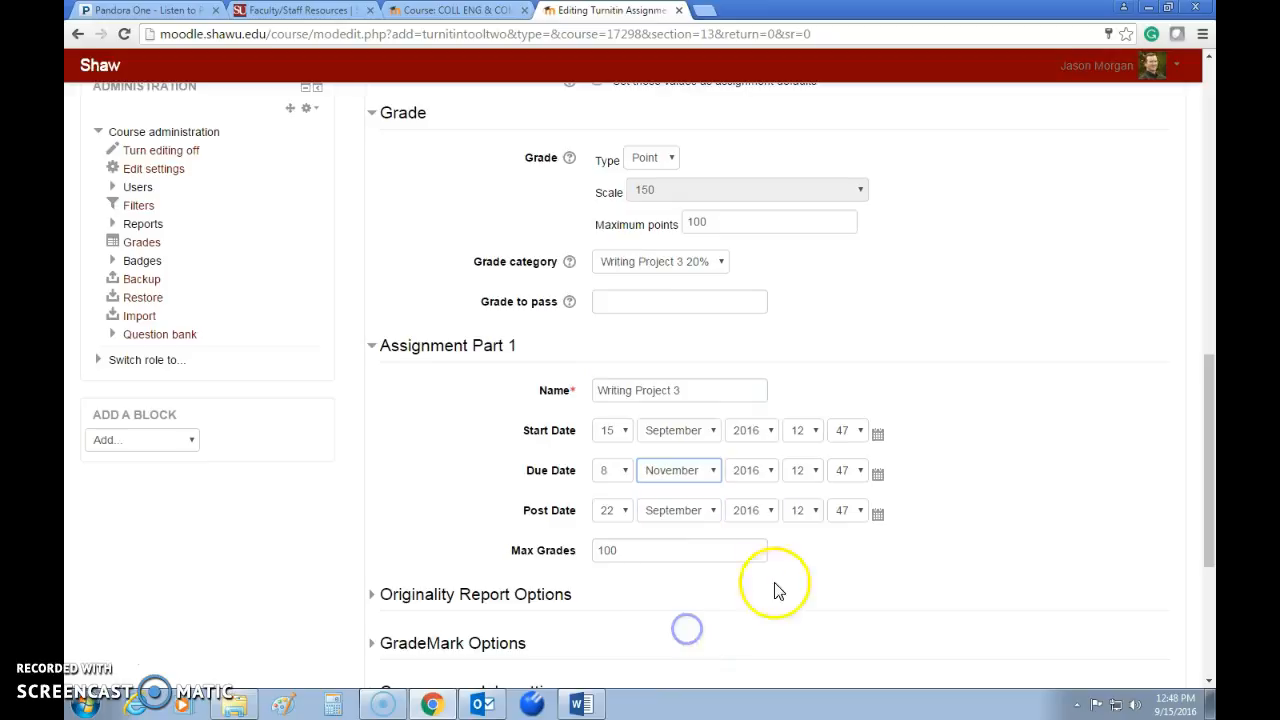
# Step: Set the due time of the assignment part to 23:55 and dismiss the incoming mail notification
pyautogui.click(820, 474)
pyautogui.moveTo(819, 352); pyautogui.dragTo(819, 434)
pyautogui.click(799, 450)
pyautogui.click(851, 473)
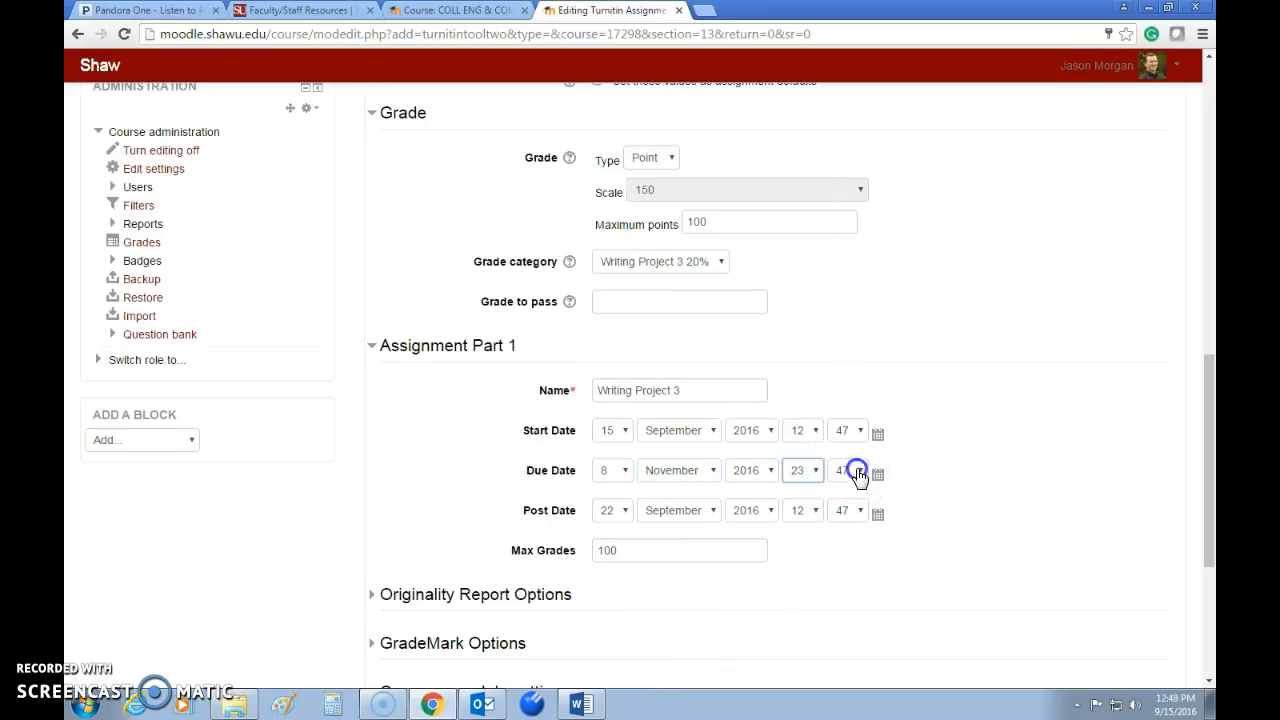
pyautogui.moveTo(866, 362); pyautogui.dragTo(869, 430)
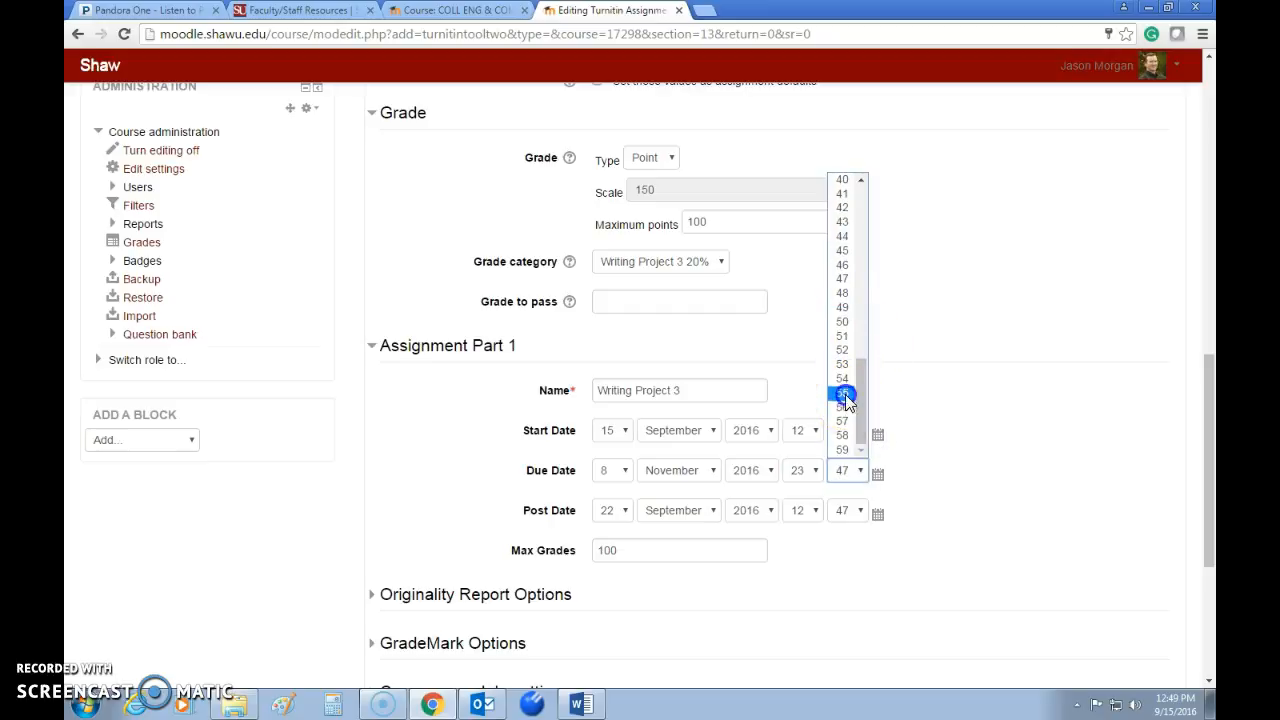
pyautogui.click(845, 394)
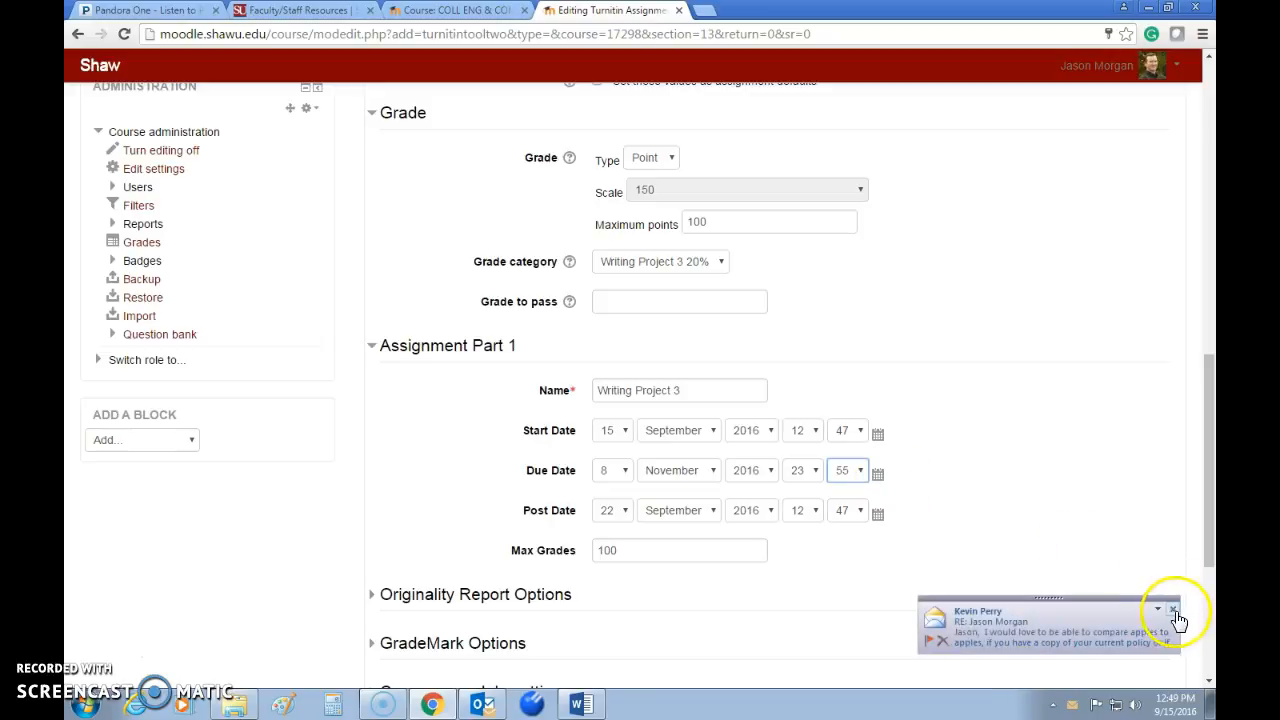
pyautogui.click(1174, 610)
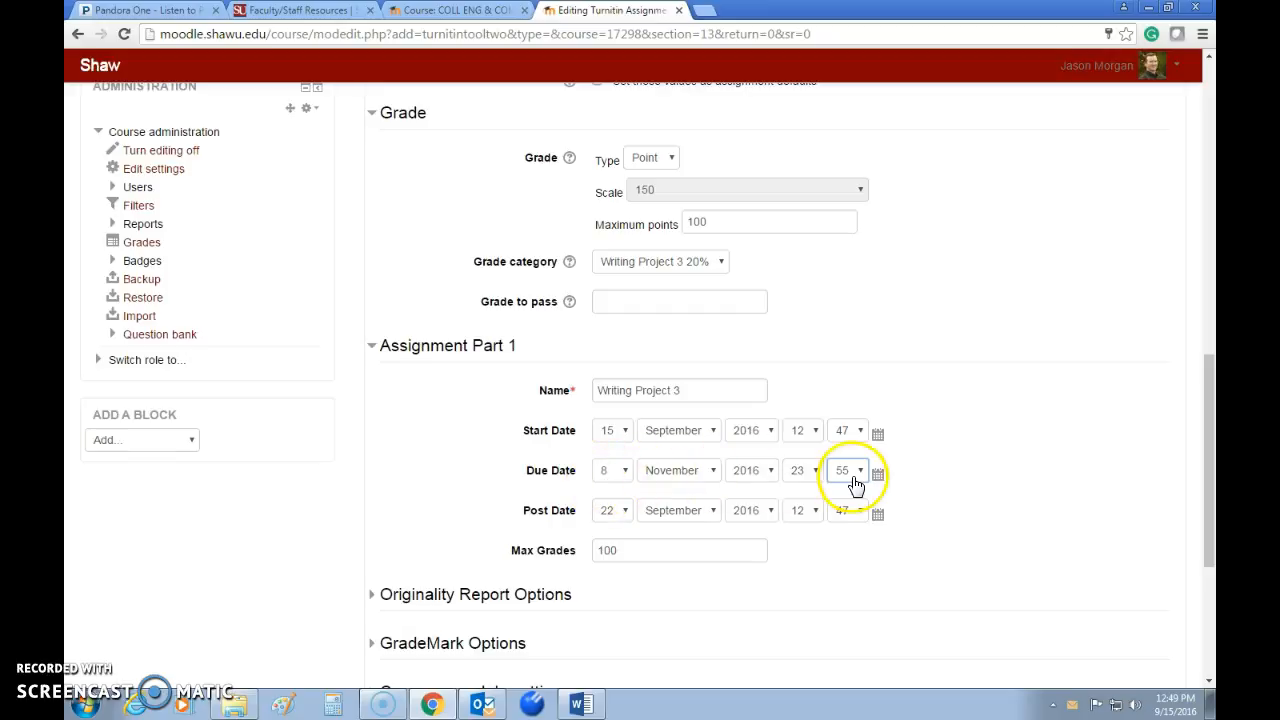
# Step: Allow submissions after the due date in the originality report options
pyautogui.scroll(-3, 420, 415)
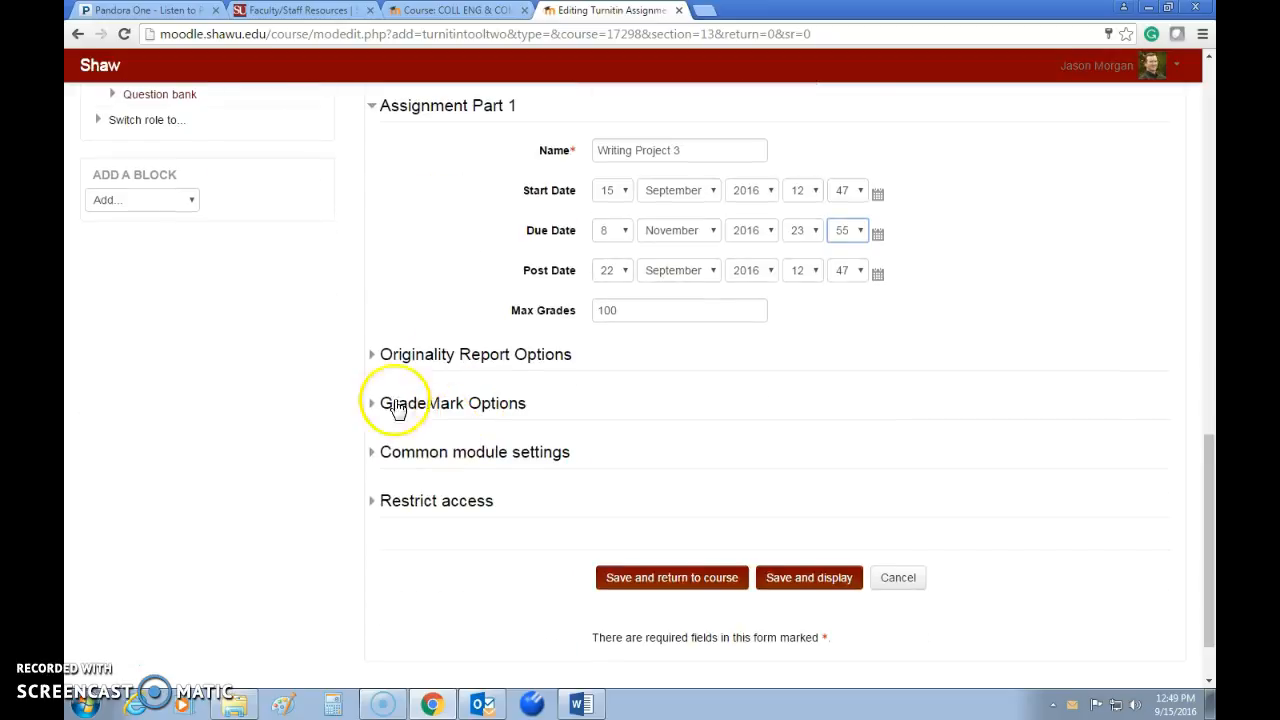
pyautogui.click(371, 354)
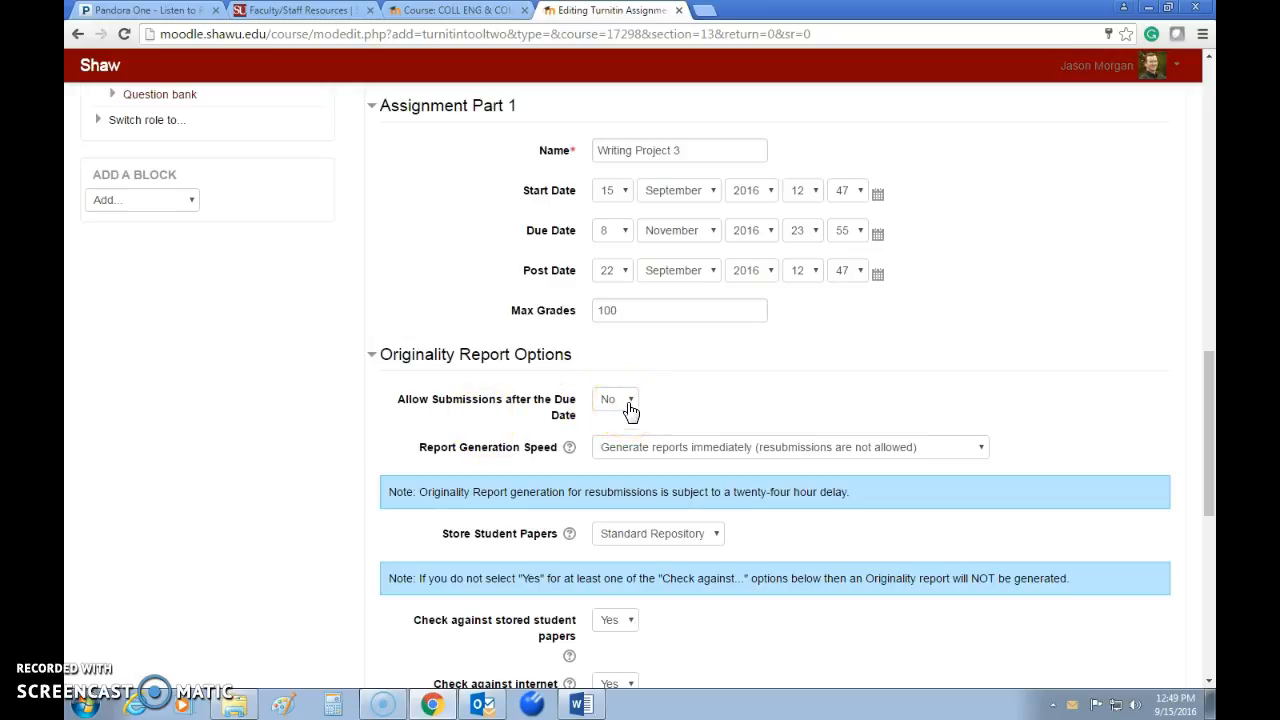
pyautogui.click(630, 408)
pyautogui.click(625, 428)
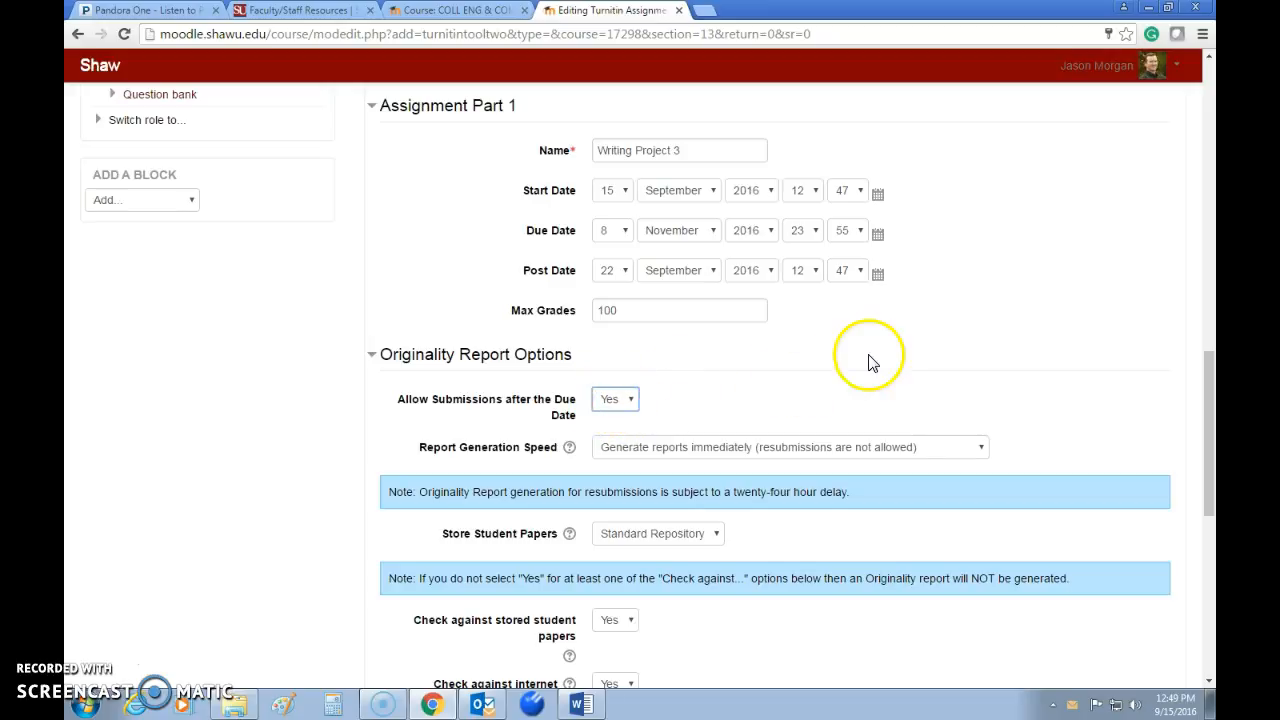
# Step: Expand the GradeMark options, launch the Rubric Manager and examine all criteria and scales of the ENG 110 5 paragraph essay rubric
pyautogui.scroll(-1, 824, 356)
pyautogui.scroll(-1, 824, 356)
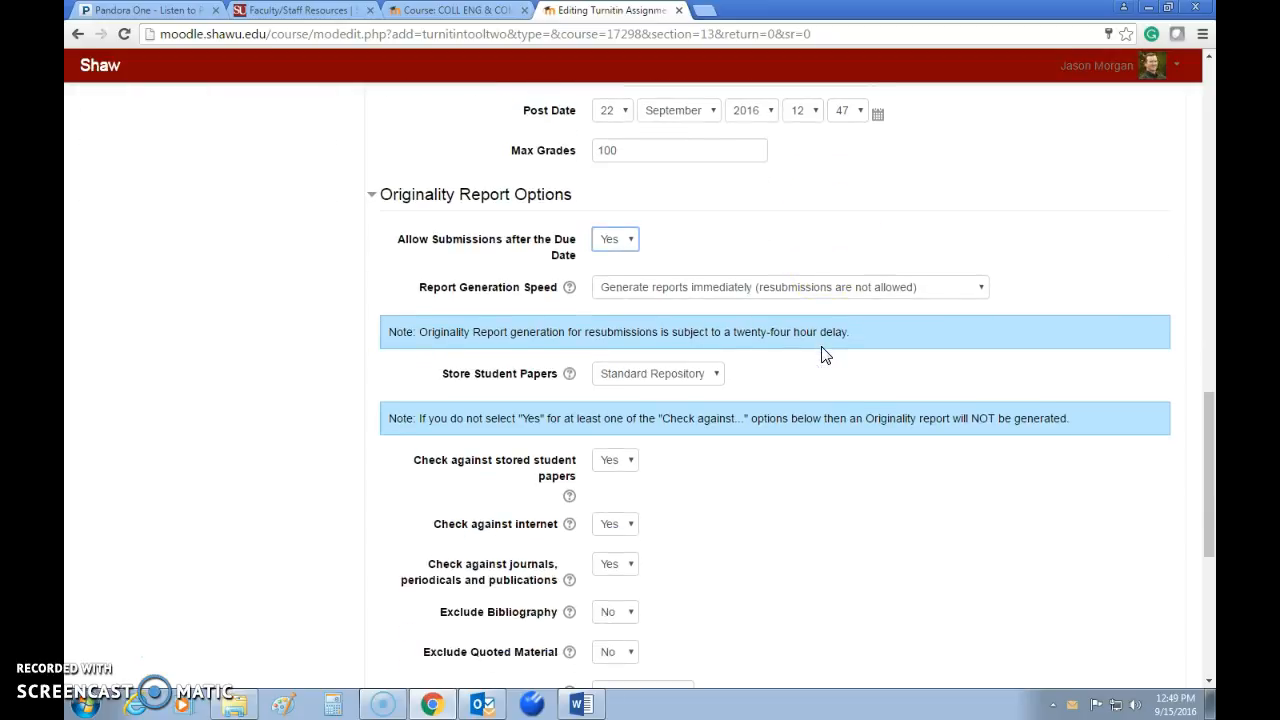
pyautogui.scroll(-1, 692, 425)
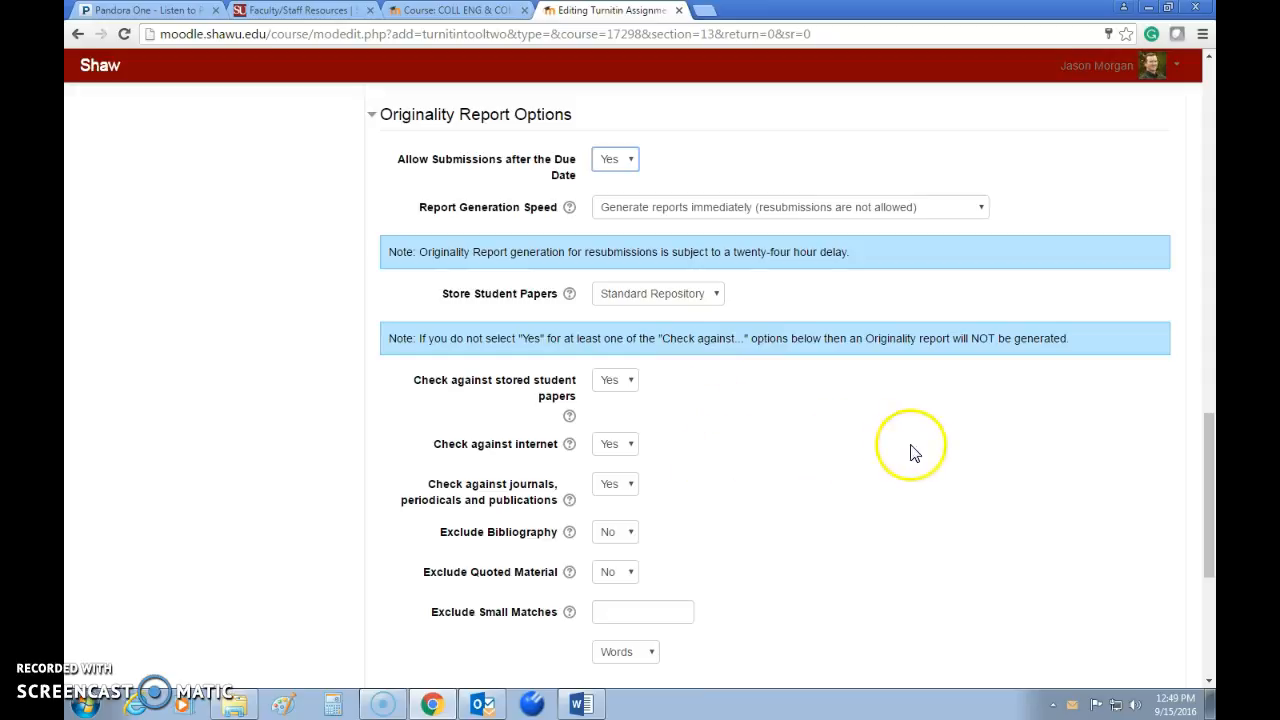
pyautogui.scroll(-3, 757, 414)
pyautogui.scroll(-1, 757, 414)
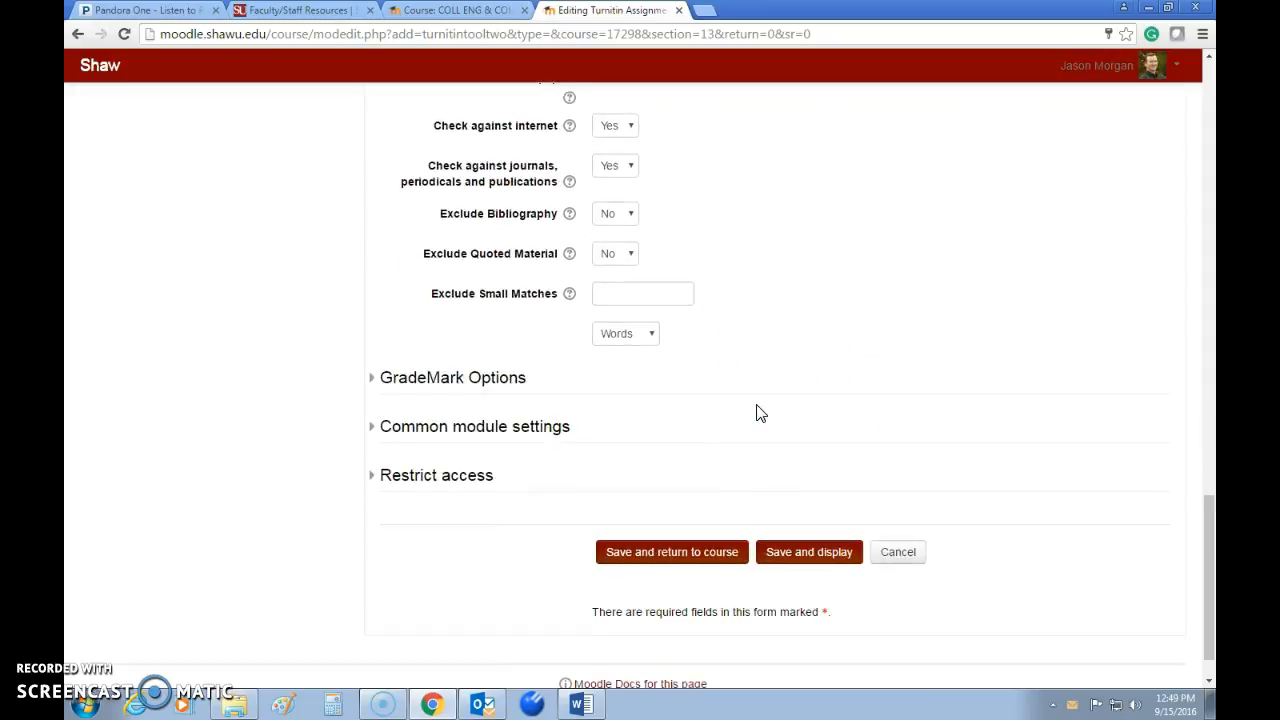
pyautogui.click(373, 381)
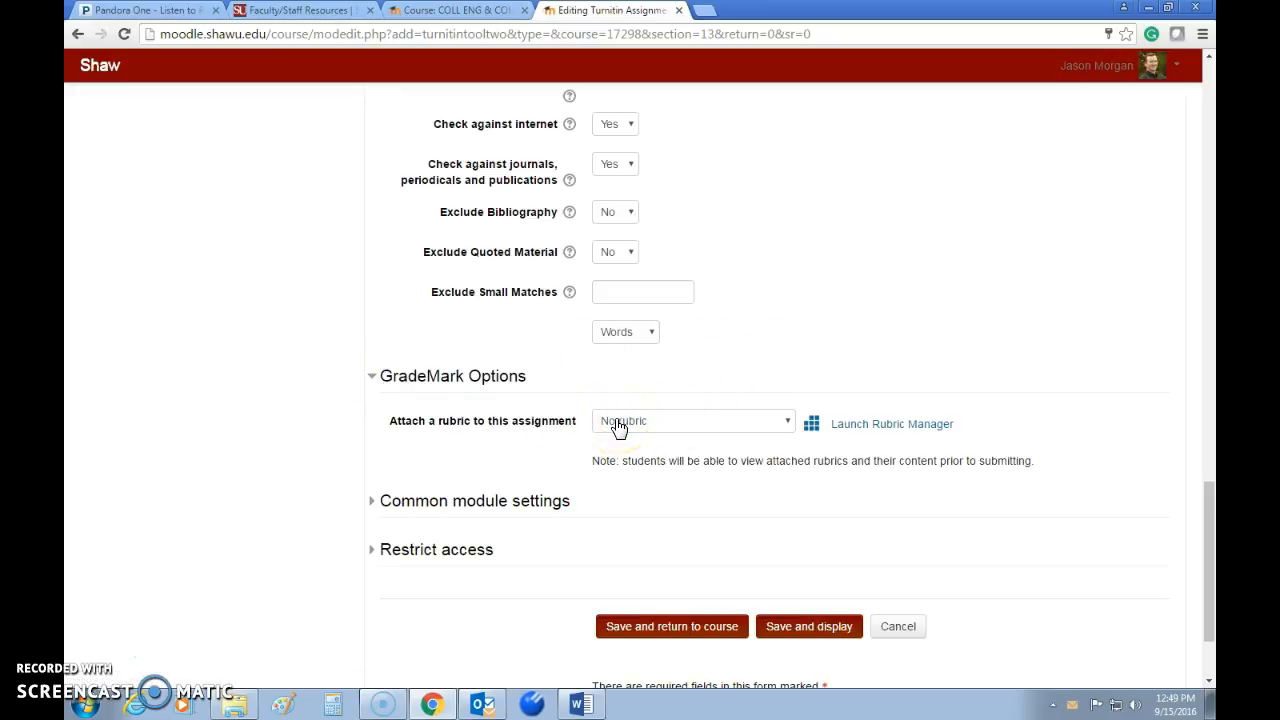
pyautogui.click(662, 431)
pyautogui.click(877, 428)
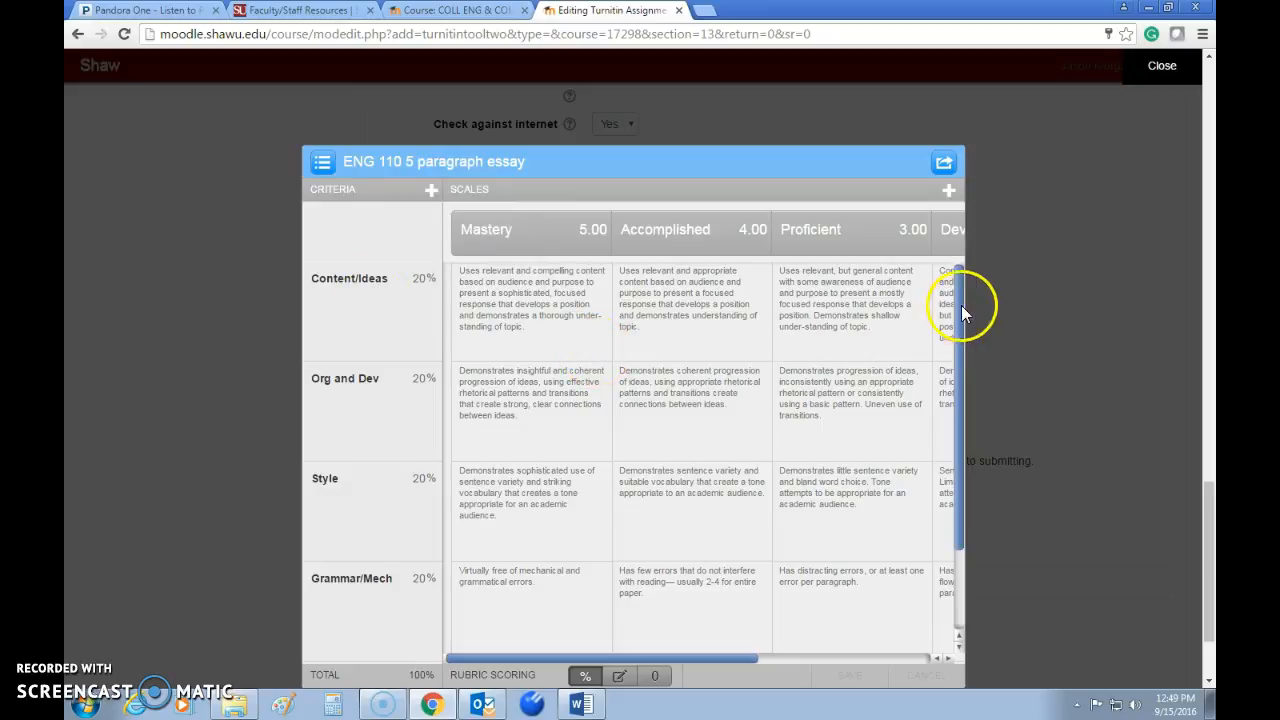
pyautogui.moveTo(958, 290); pyautogui.dragTo(963, 424)
pyautogui.moveTo(722, 656); pyautogui.dragTo(902, 653)
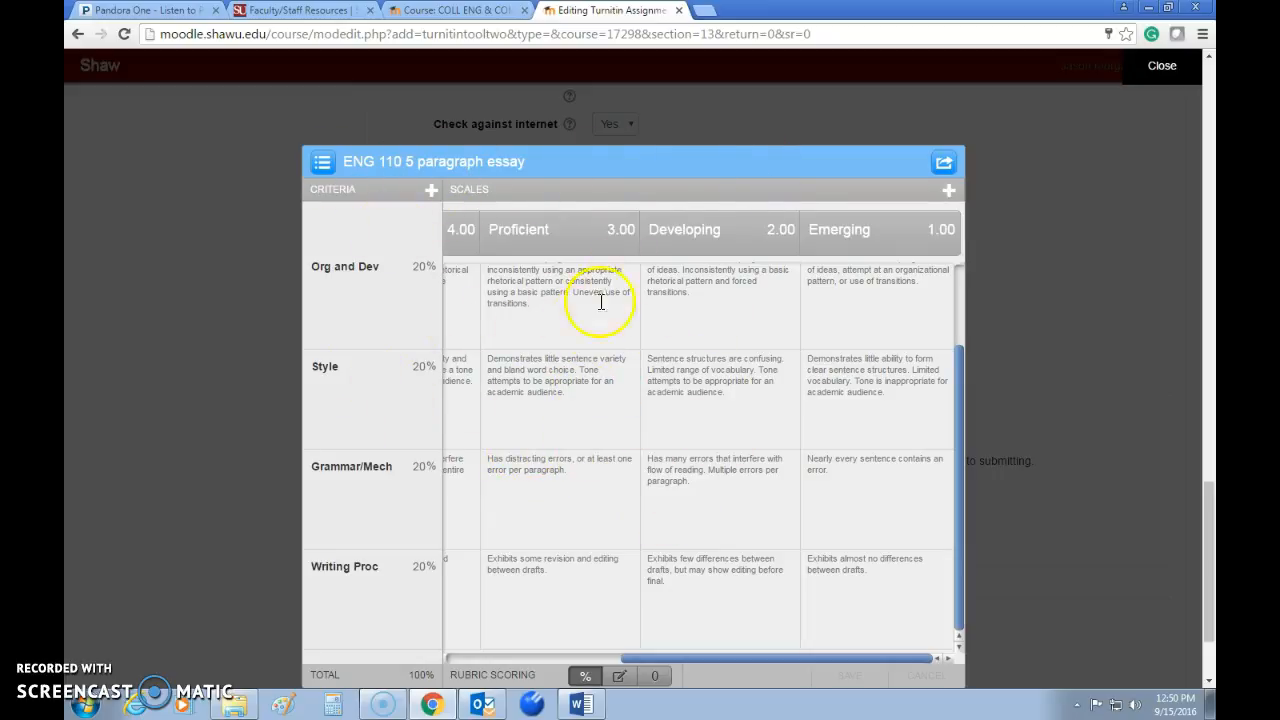
# Step: View the rubric import page and locate ENG_110_5_paragraph_essay.rbc in the Fall 2016 documents folder without importing it, and close the Rubric Manager
pyautogui.click(945, 162)
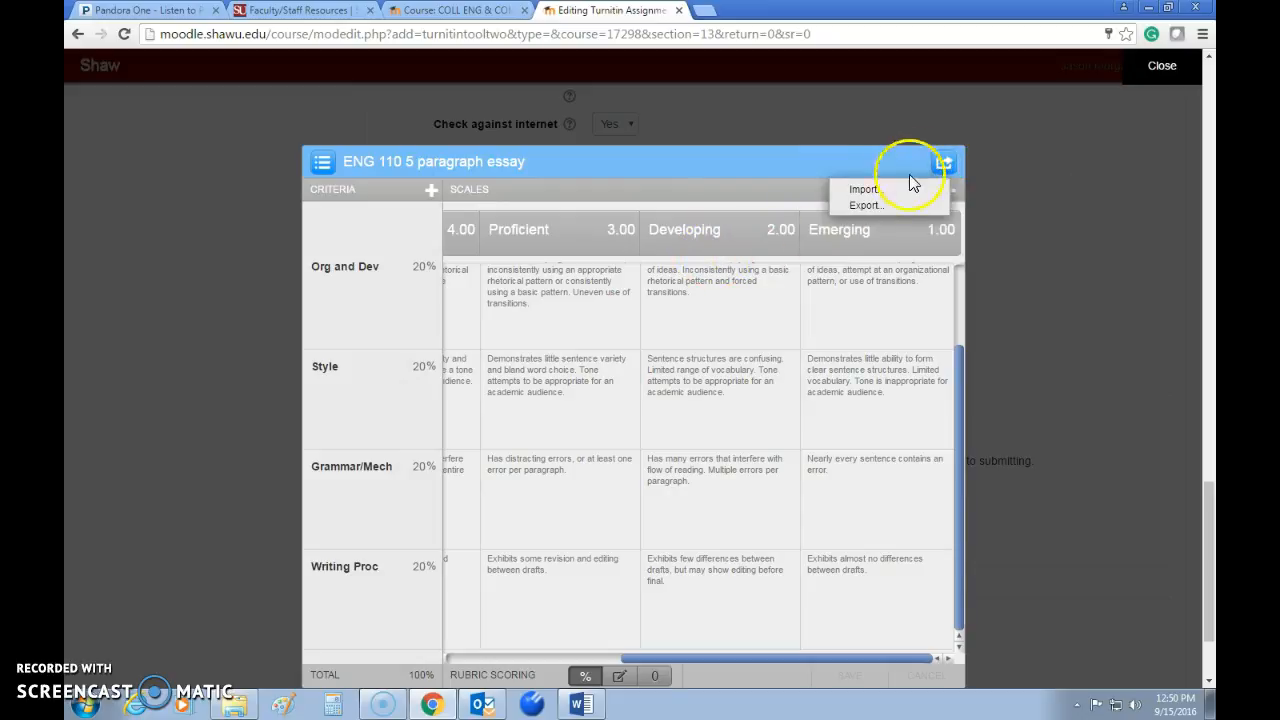
pyautogui.click(860, 189)
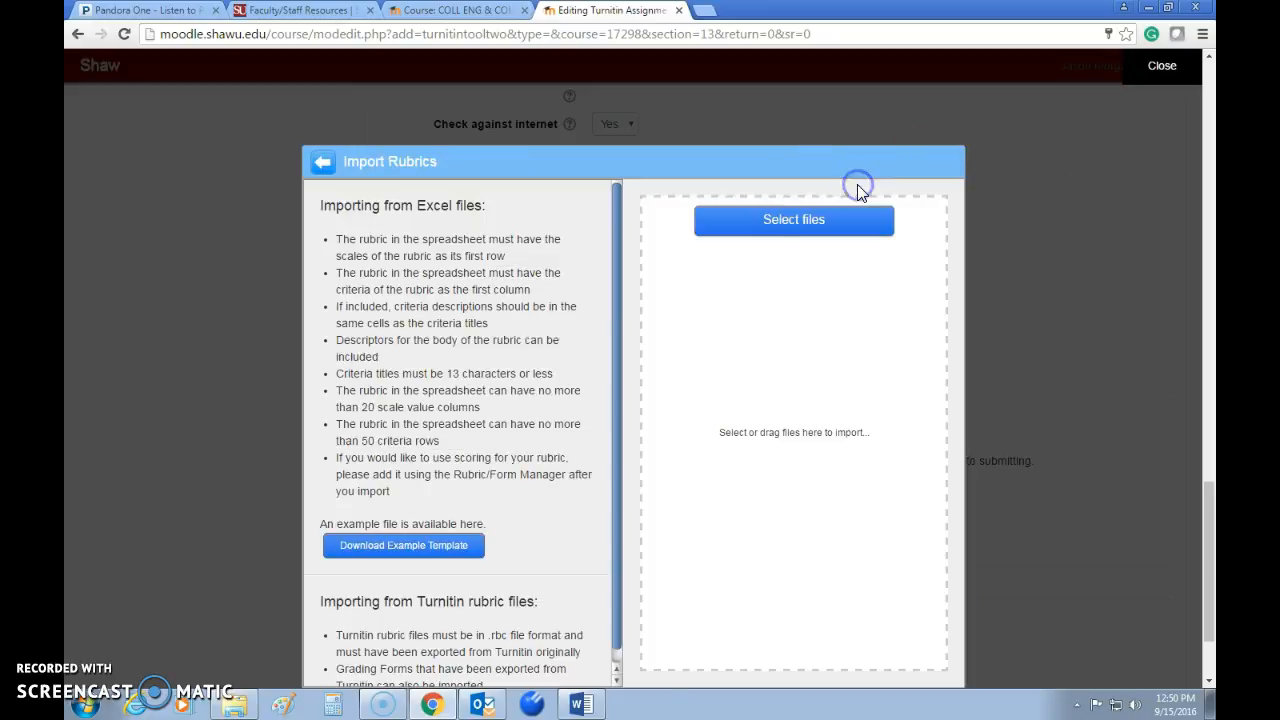
pyautogui.click(252, 703)
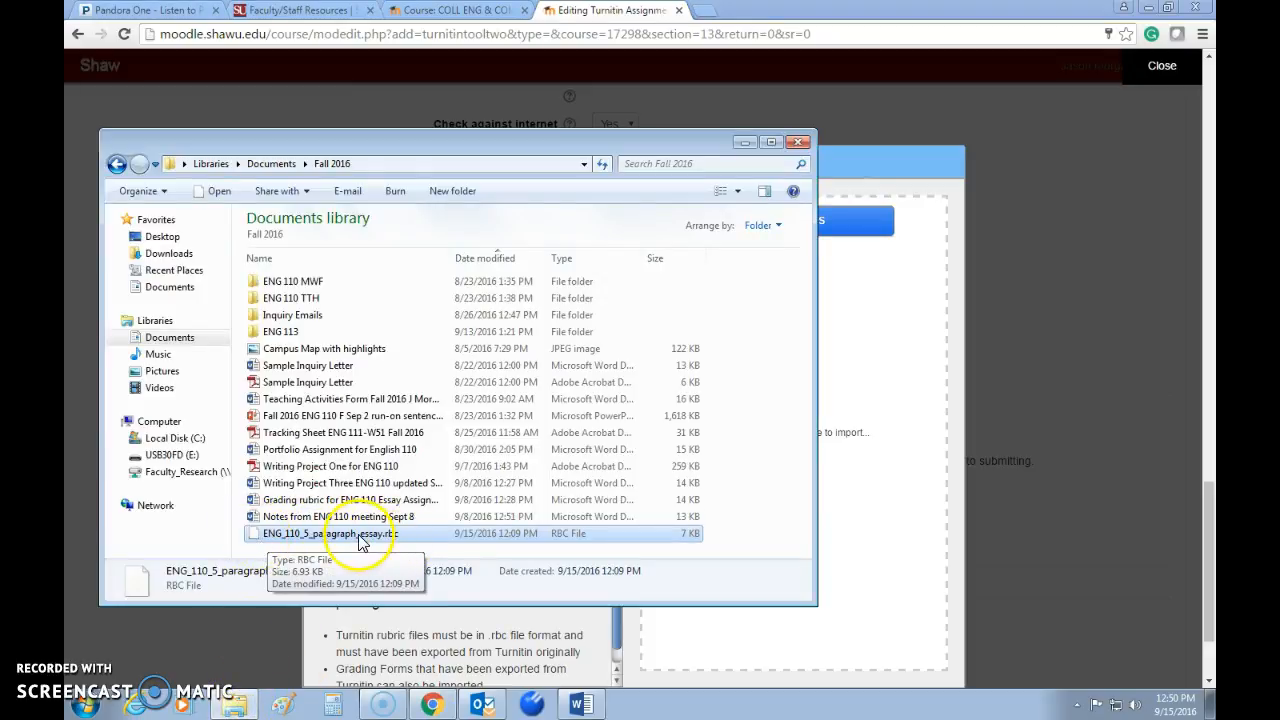
pyautogui.click(799, 143)
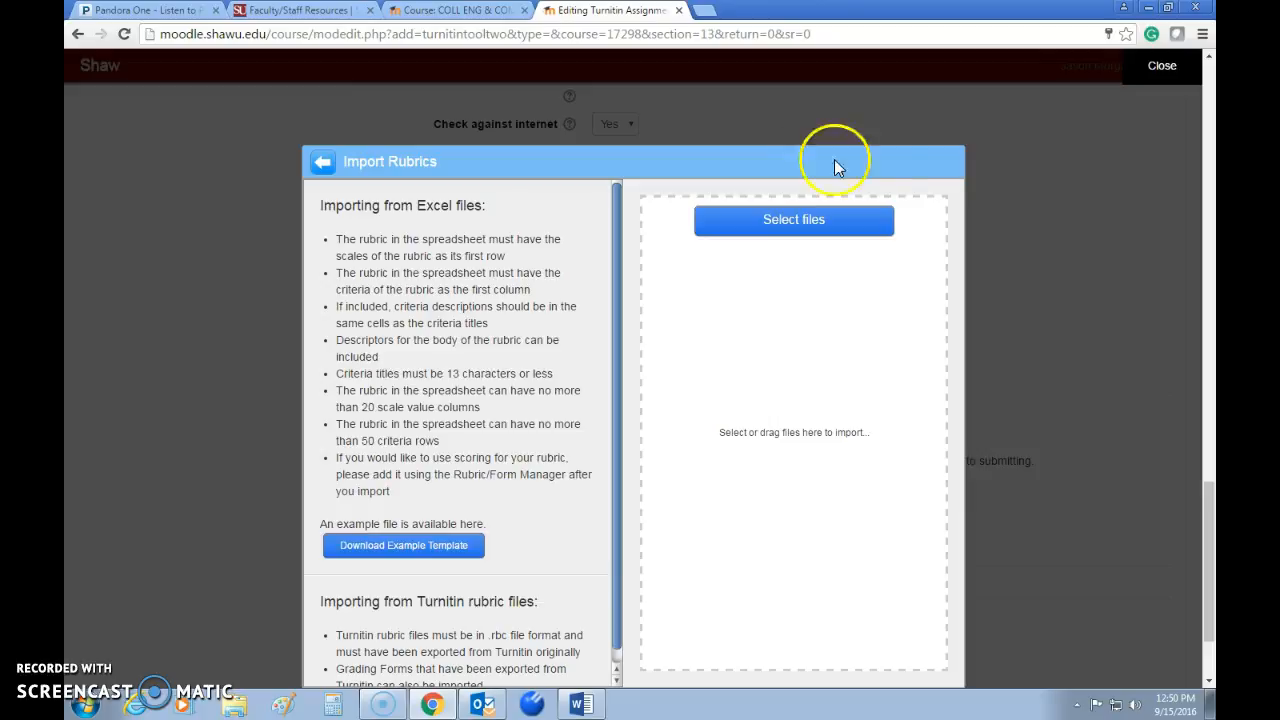
pyautogui.click(324, 162)
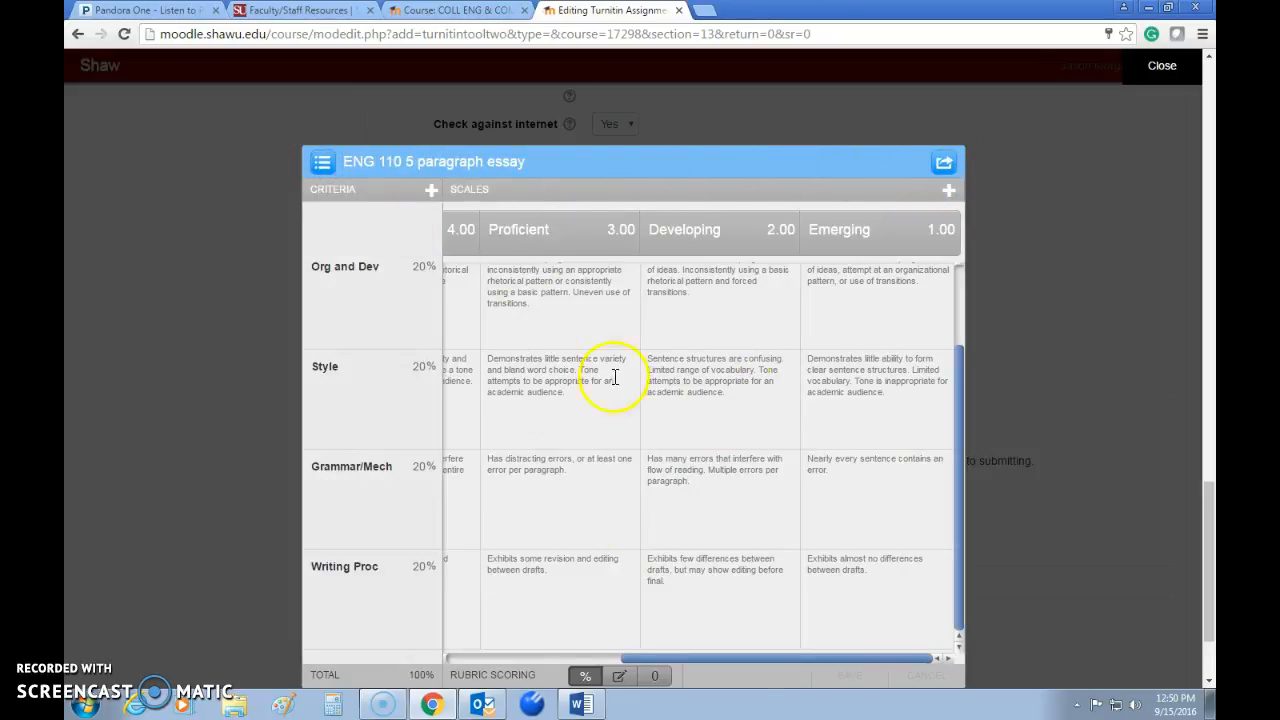
pyautogui.click(1160, 63)
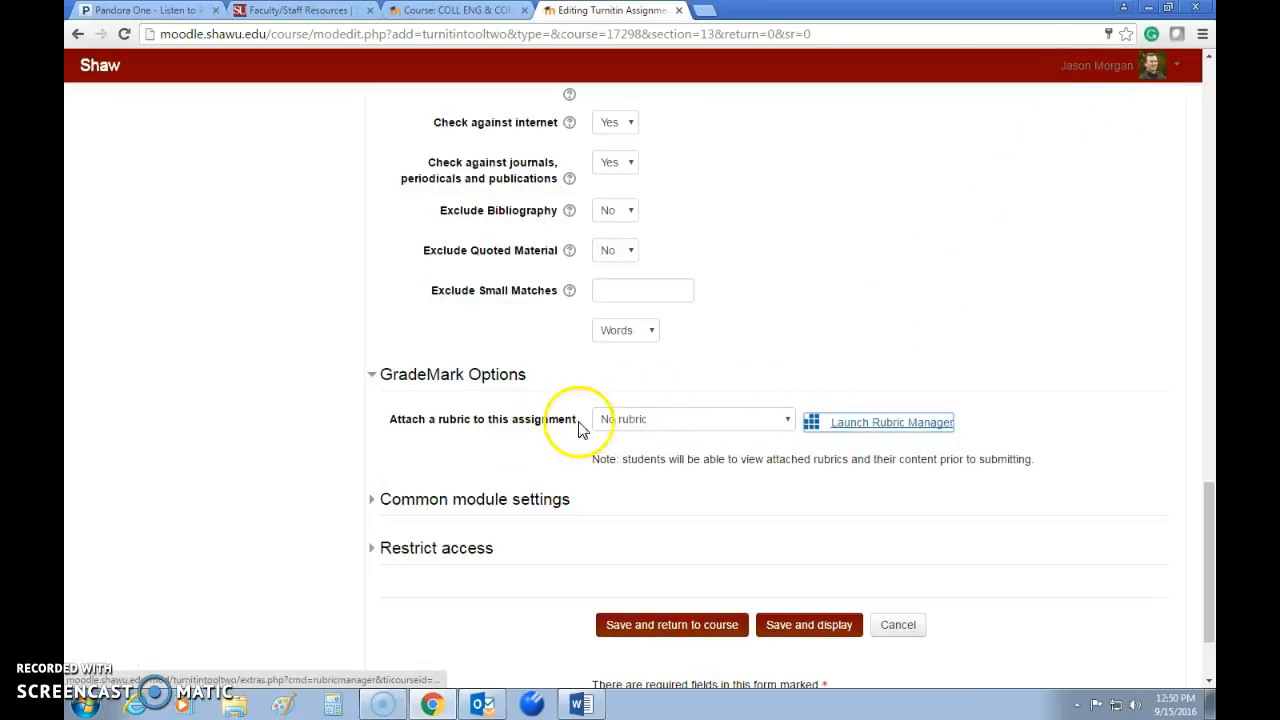
# Step: Attach the ENG 110 5 paragraph essay rubric to the assignment, and save it, returning to the course
pyautogui.click(624, 425)
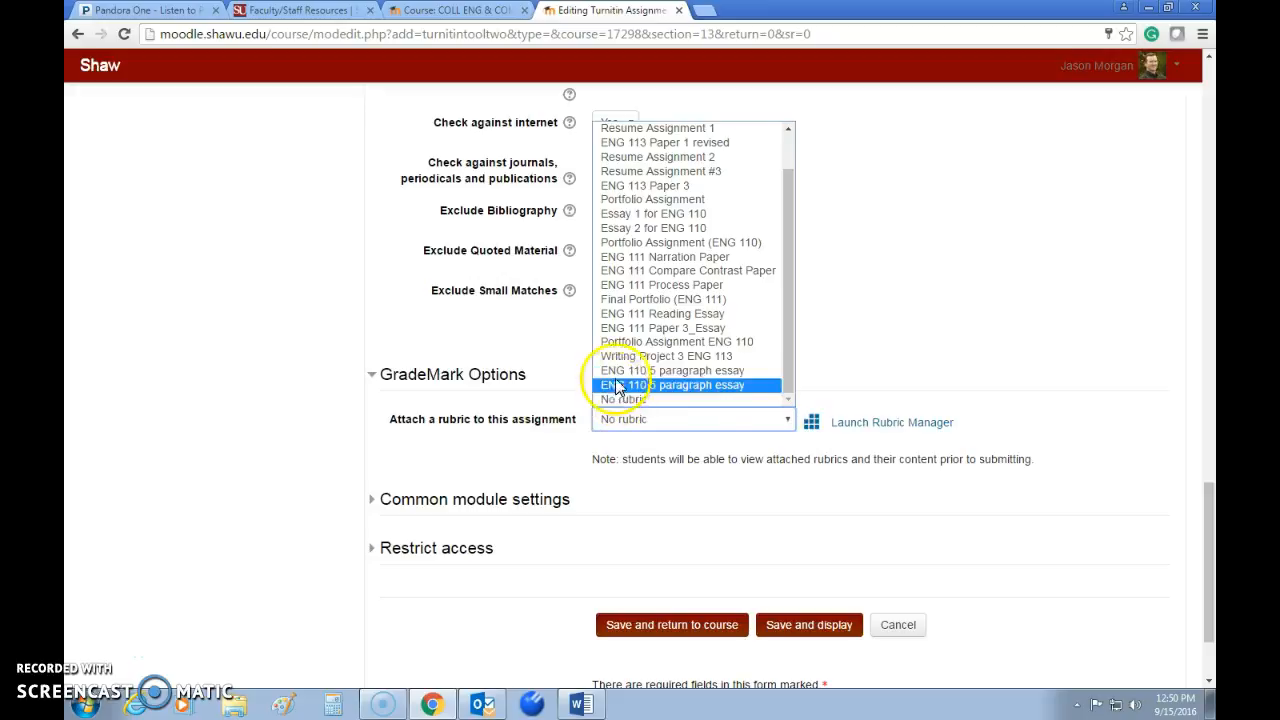
pyautogui.moveTo(789, 329)
pyautogui.mouseDown()
pyautogui.moveTo(788, 241)
pyautogui.moveTo(779, 336)
pyautogui.mouseUp()
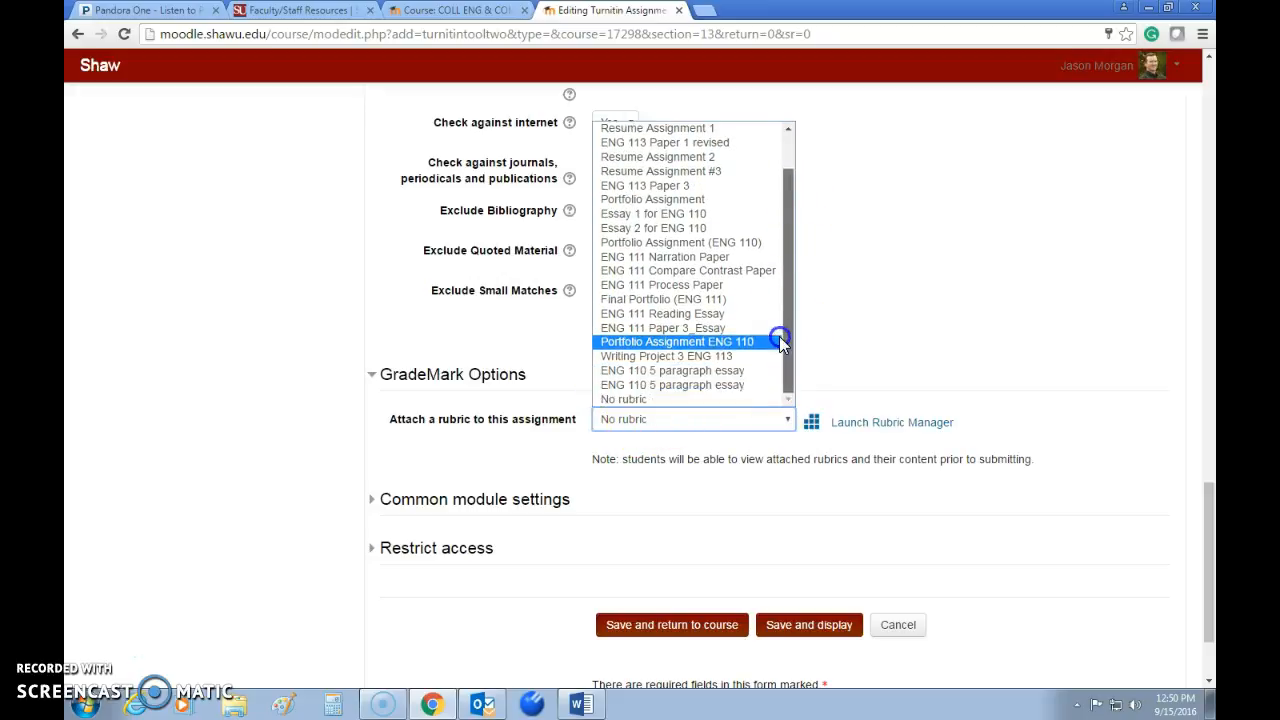
pyautogui.click(632, 372)
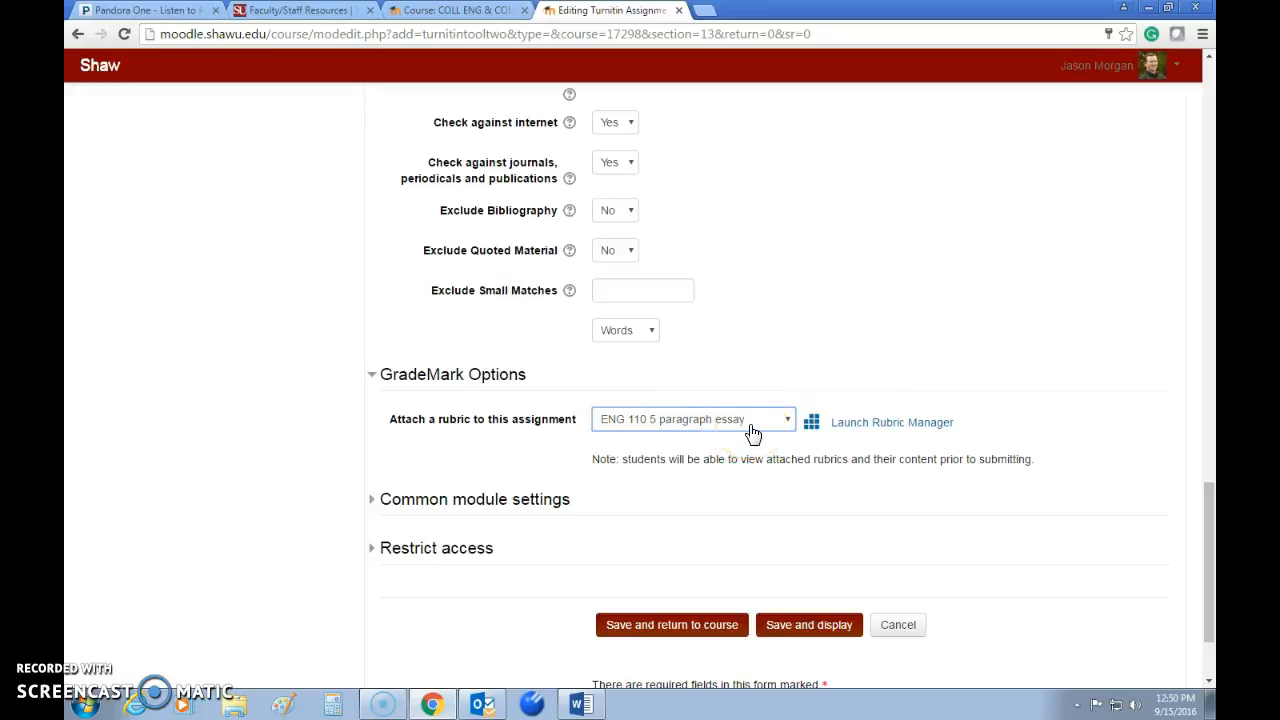
pyautogui.click(652, 430)
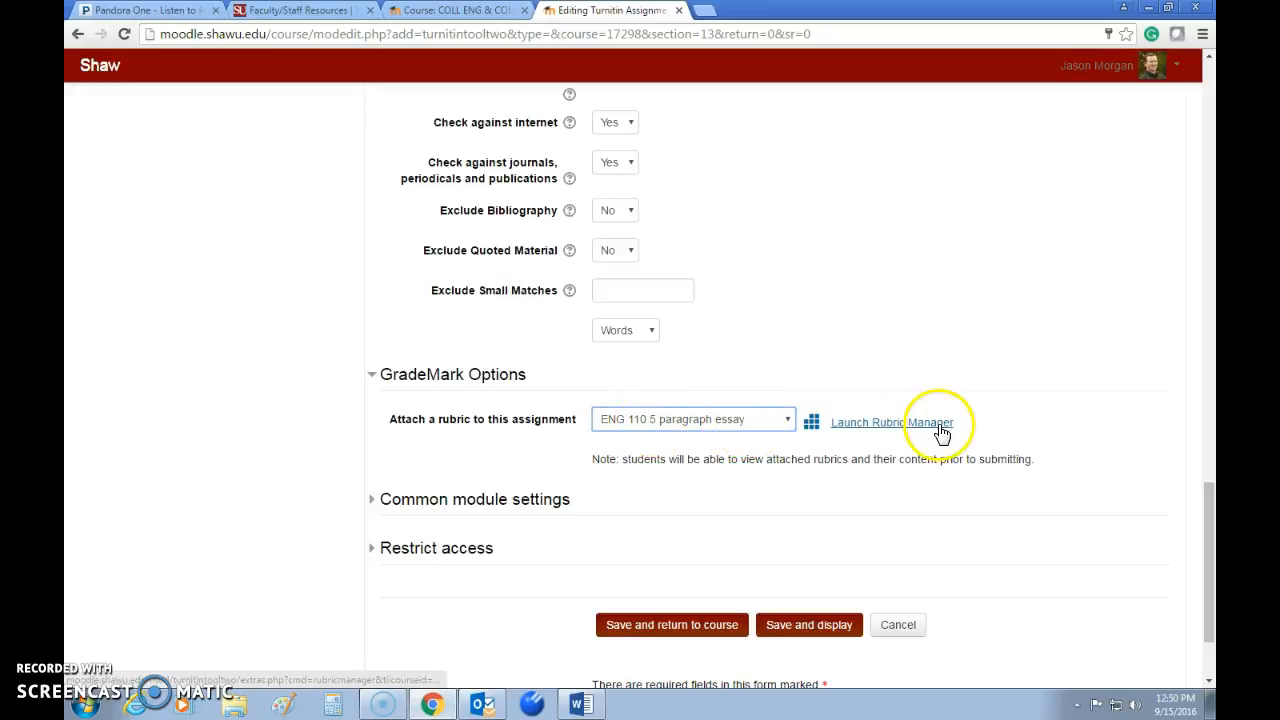
pyautogui.click(661, 625)
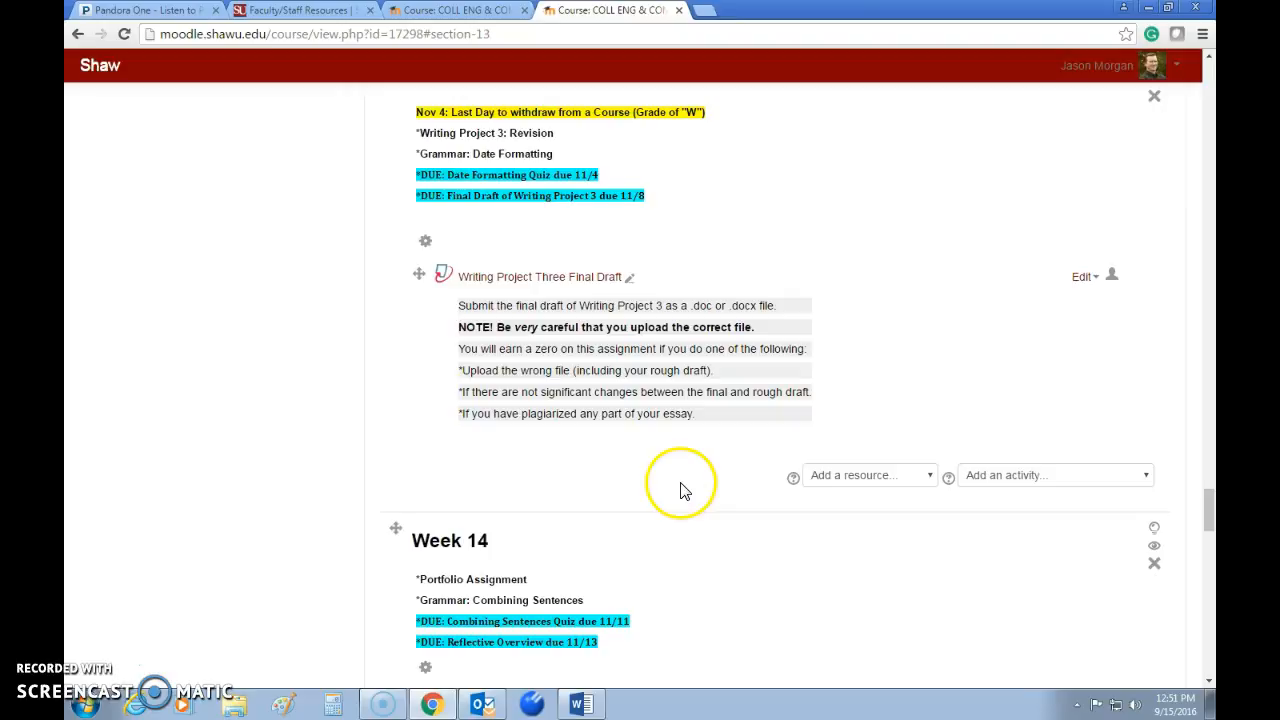
# Step: Open the Writing Project Three Final Draft assignment from Week 13, view its rubric in the Rubric Manager and close it
pyautogui.scroll(1, 696, 242)
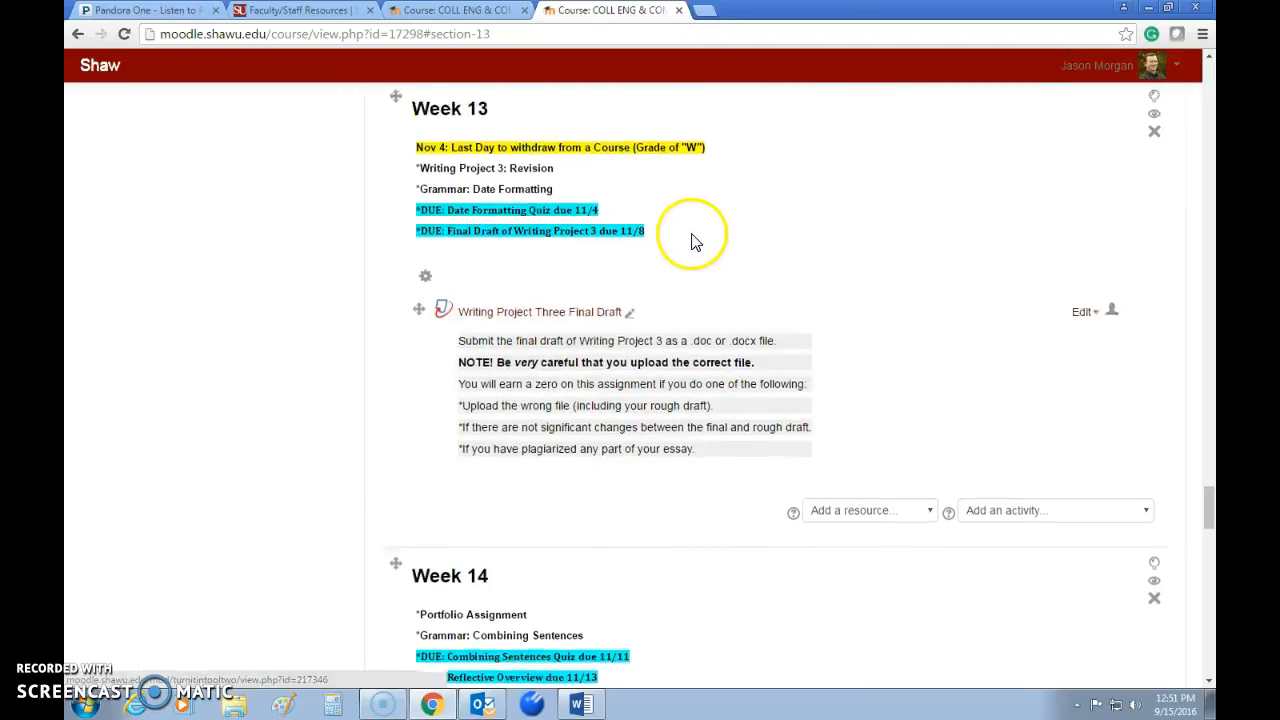
pyautogui.scroll(1, 696, 242)
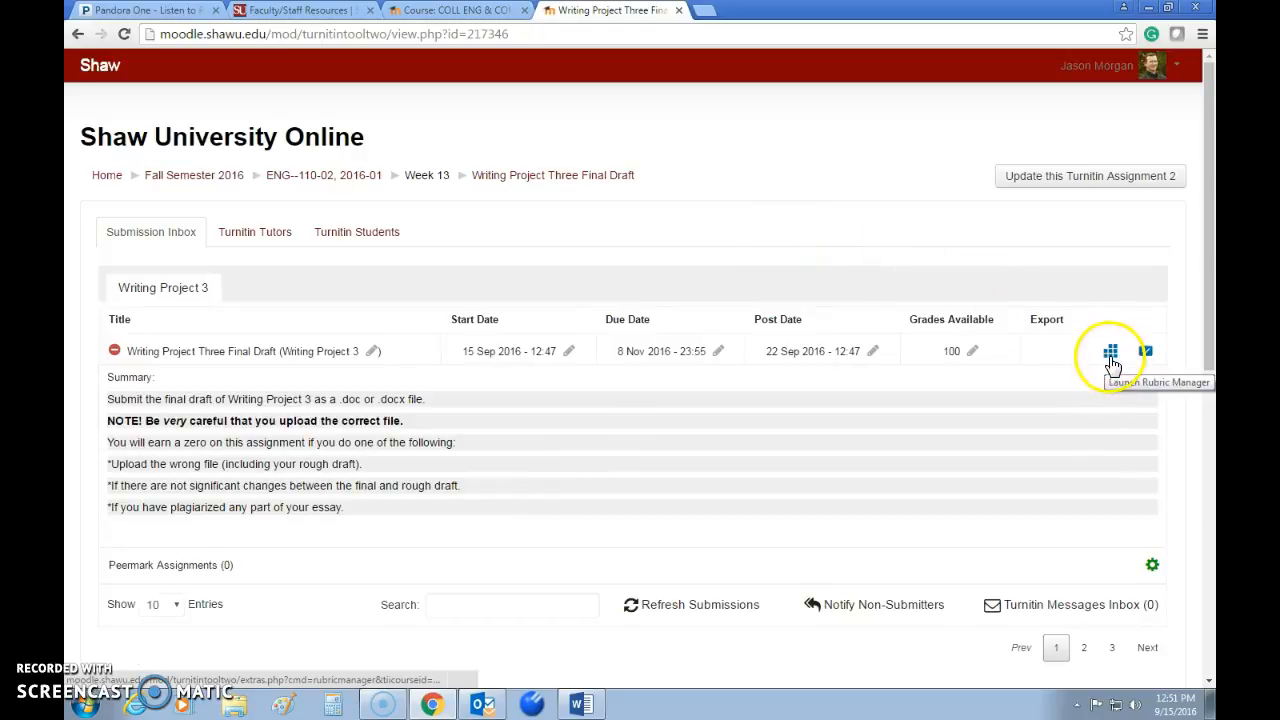
pyautogui.click(1110, 352)
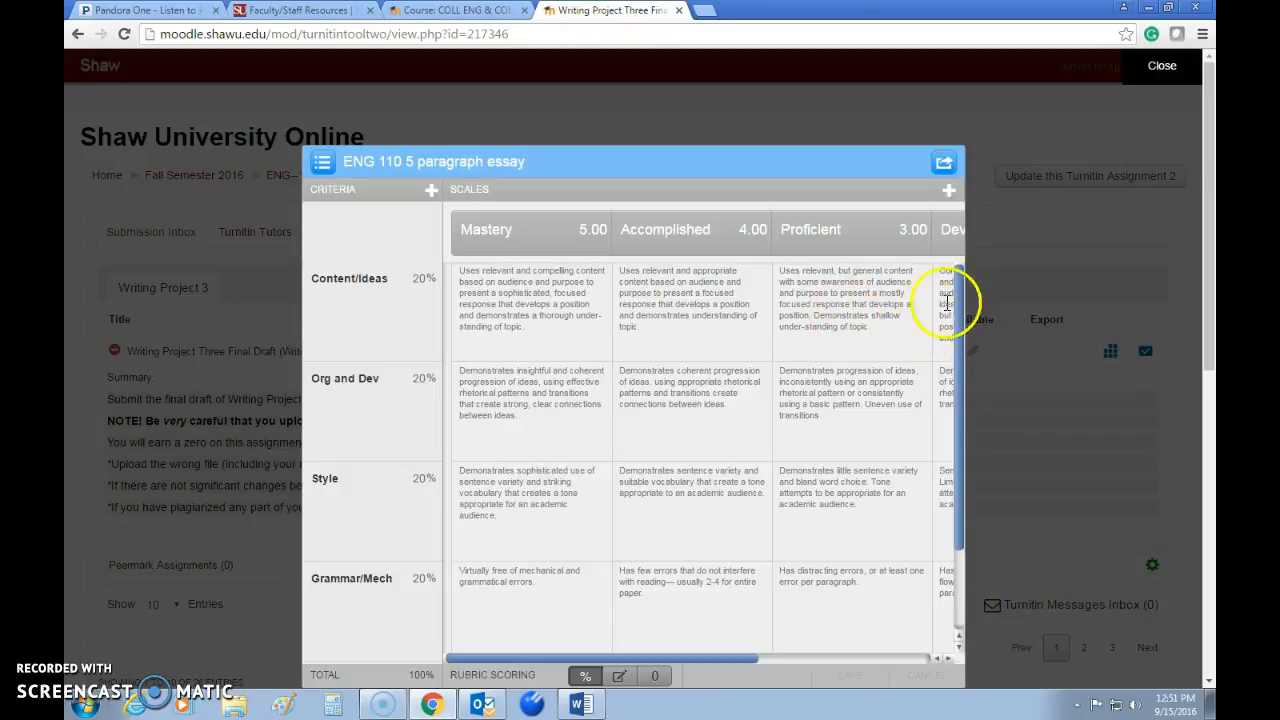
pyautogui.scroll(-1, 1025, 265)
pyautogui.moveTo(631, 578); pyautogui.dragTo(591, 568)
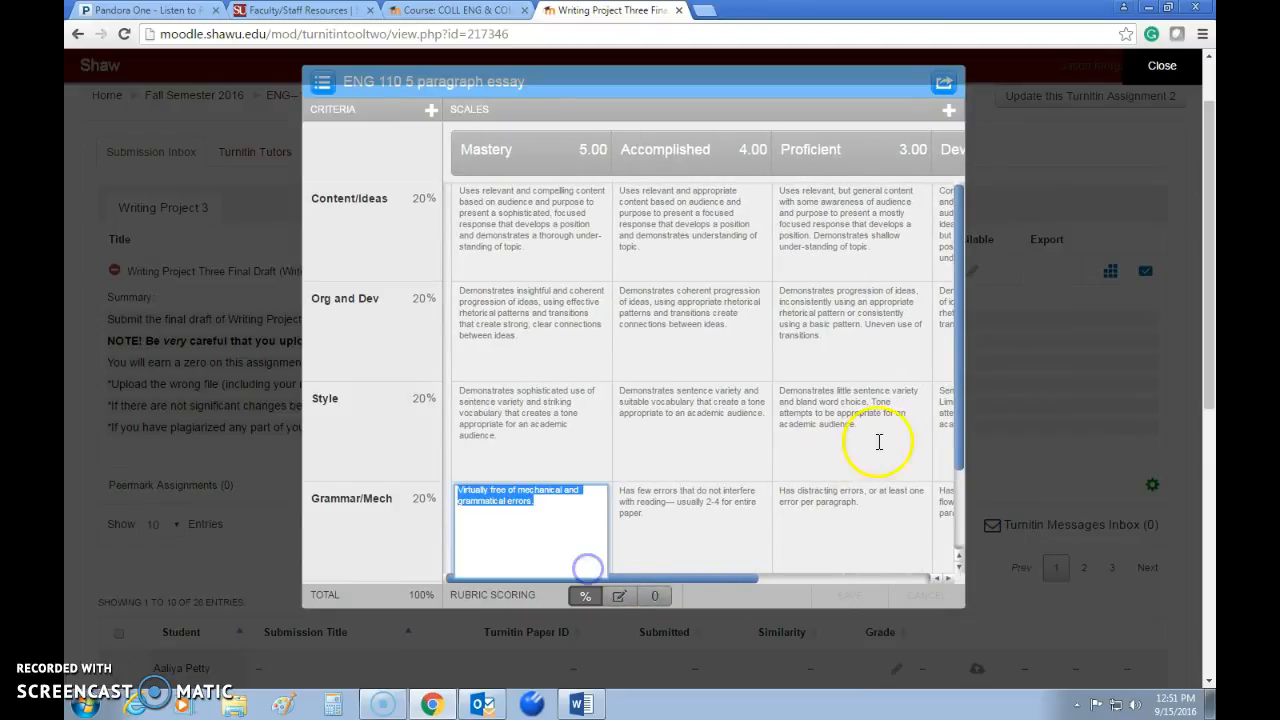
pyautogui.click(955, 340)
pyautogui.click(1049, 158)
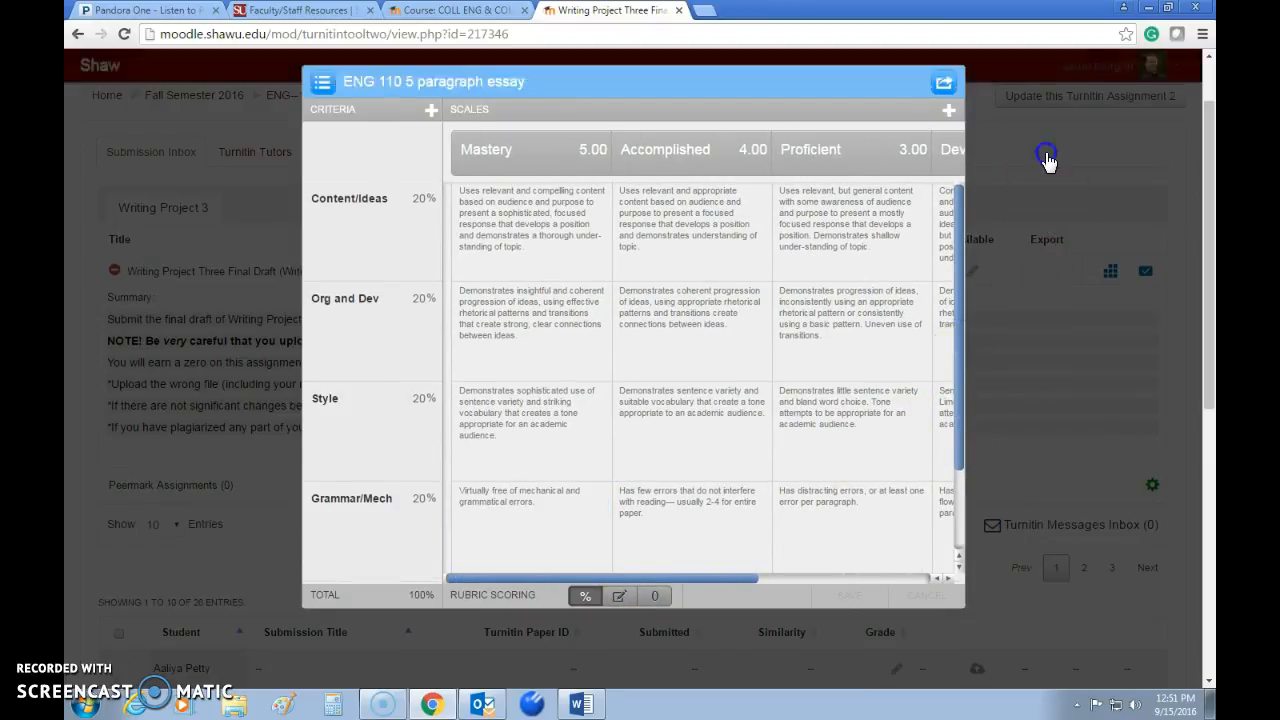
# Step: View the paper submission form for the first listed student, close it without submitting and look over the submission inbox
pyautogui.scroll(-3, 869, 298)
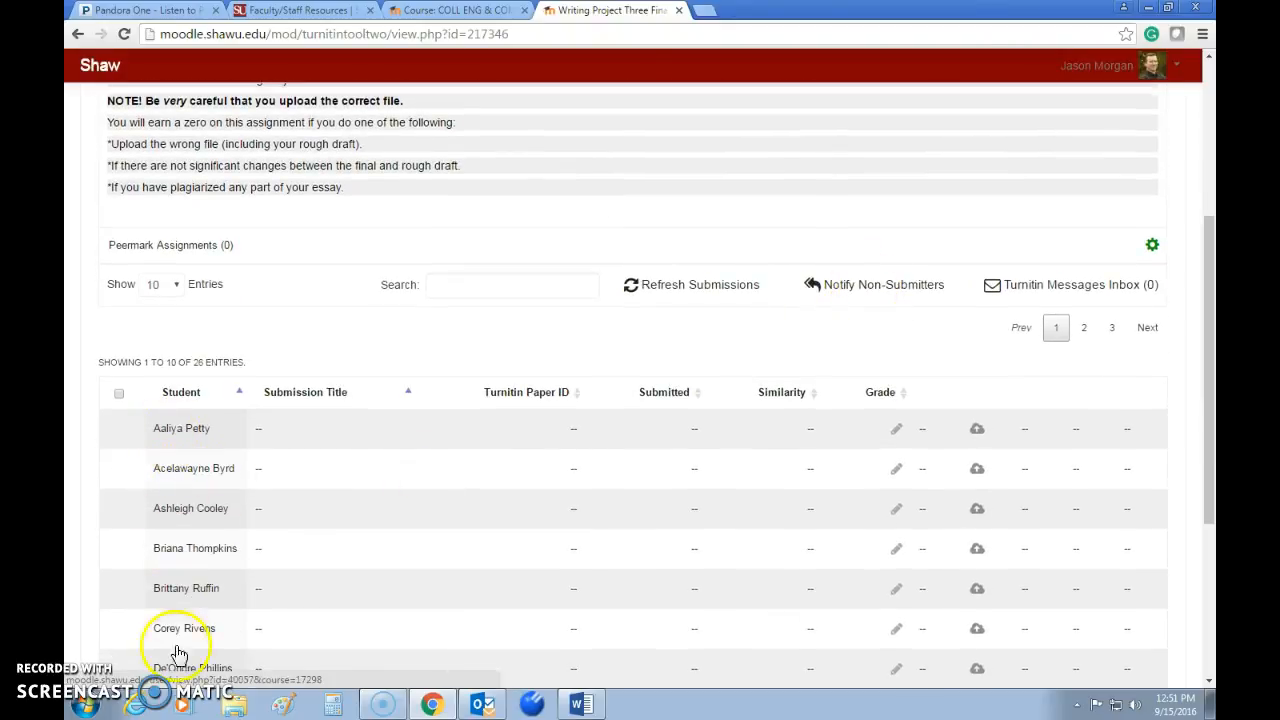
pyautogui.click(976, 431)
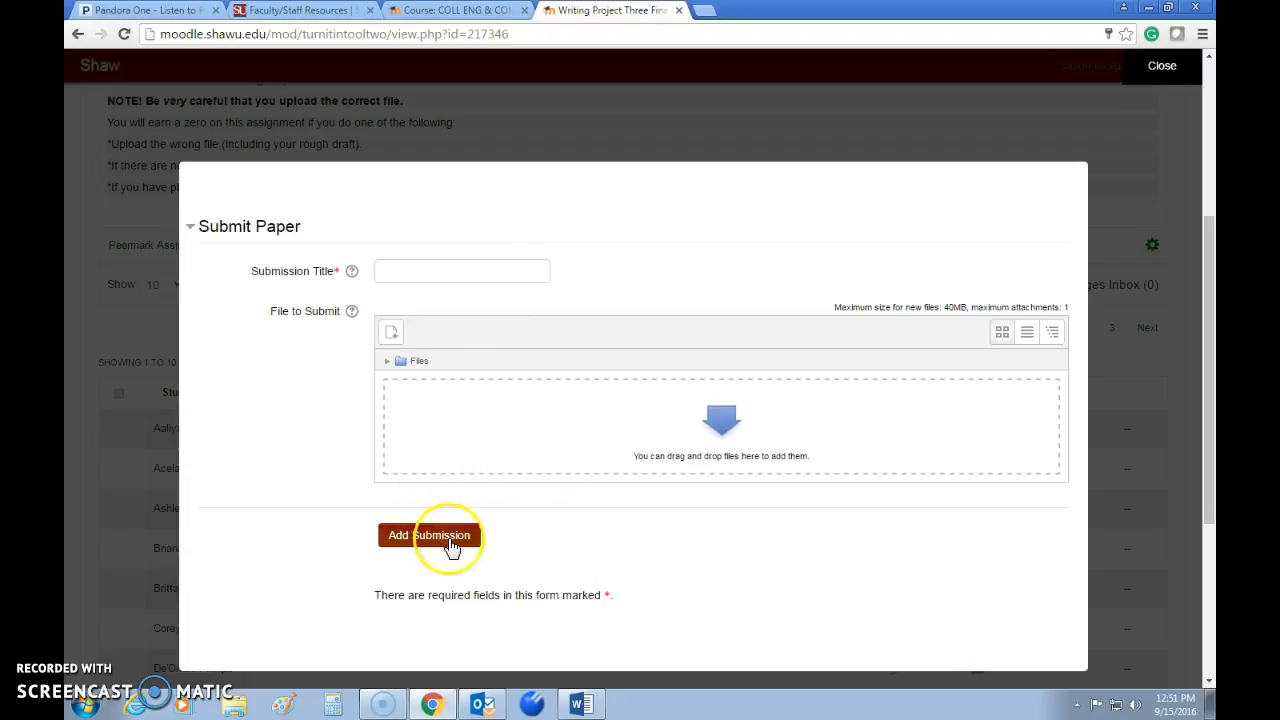
pyautogui.click(1160, 68)
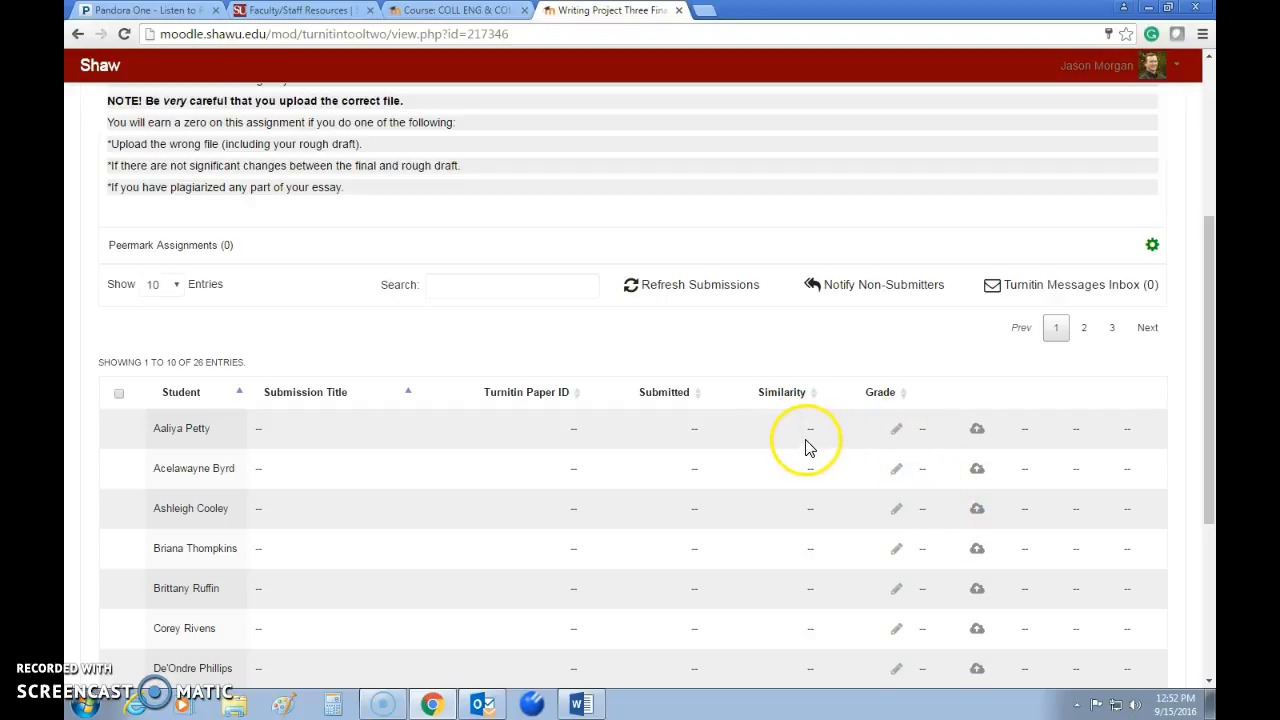
pyautogui.scroll(3, 771, 372)
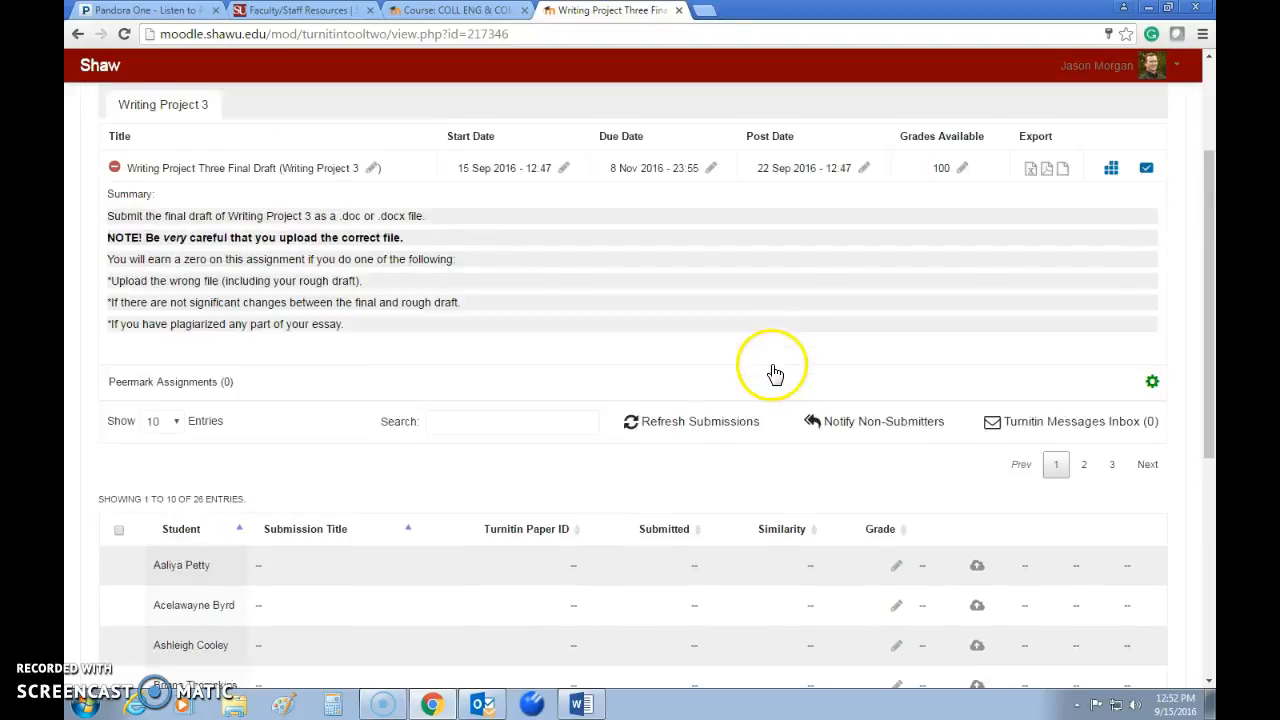
pyautogui.scroll(-4, 771, 366)
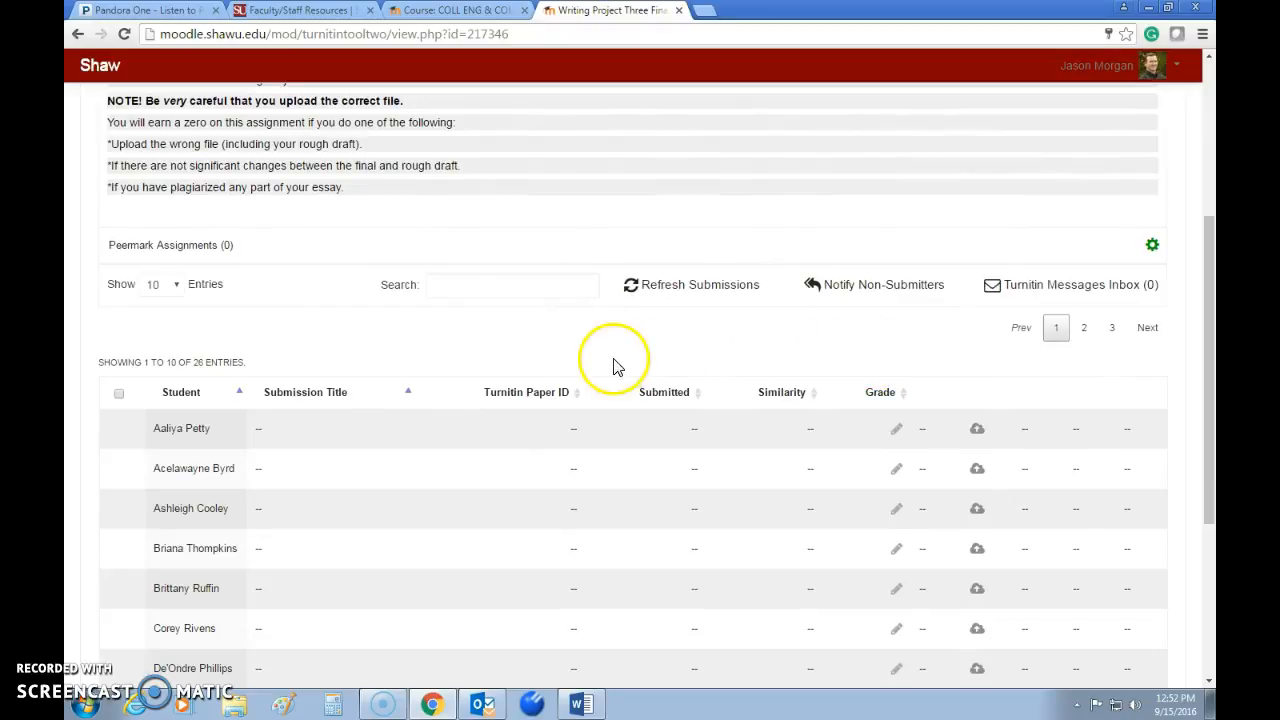
pyautogui.scroll(-1, 846, 380)
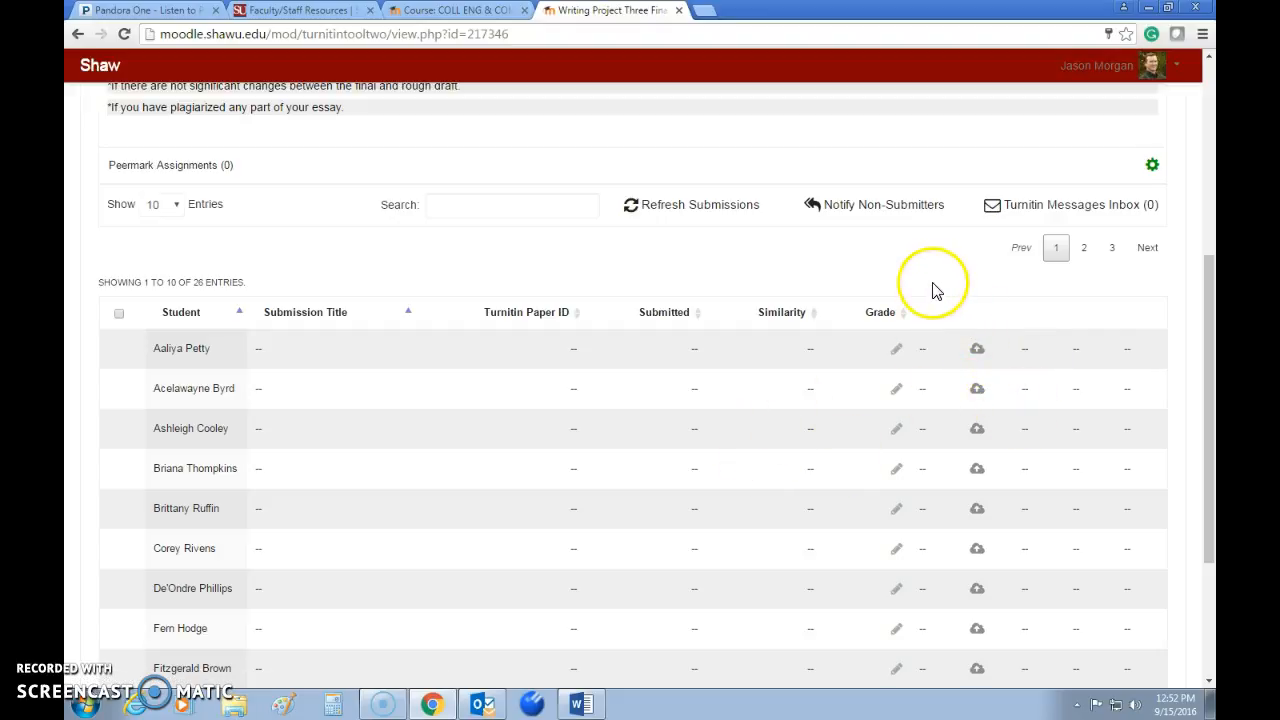
# Step: Switch to the grading rubric document in Word, view the Compare Documents dialog and cancel it
pyautogui.click(586, 706)
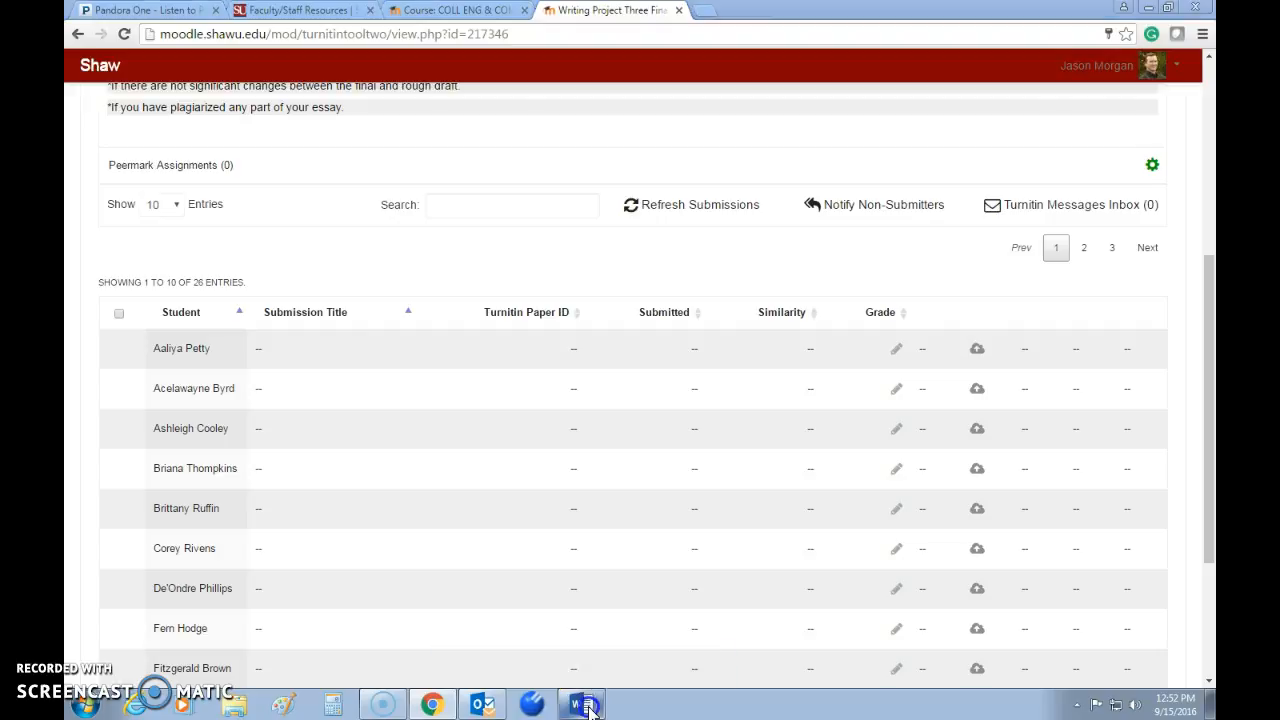
pyautogui.scroll(15, 797, 186)
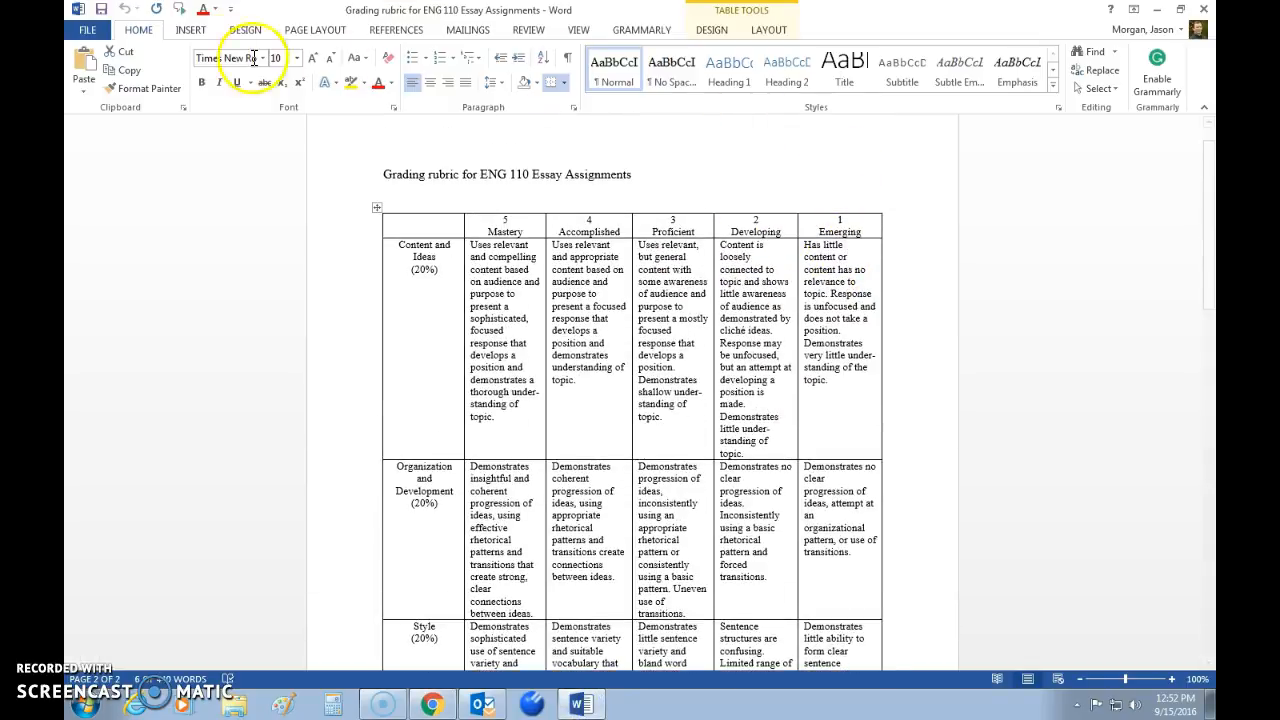
pyautogui.click(531, 31)
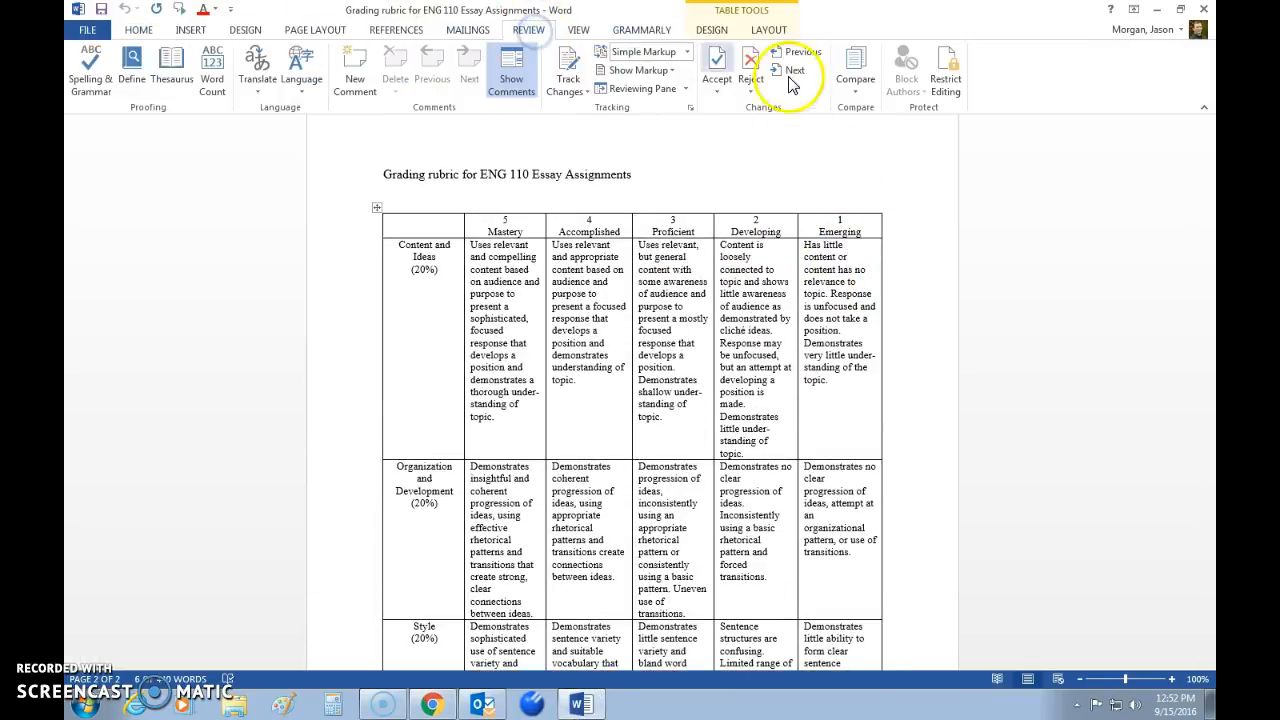
pyautogui.click(855, 68)
pyautogui.click(875, 110)
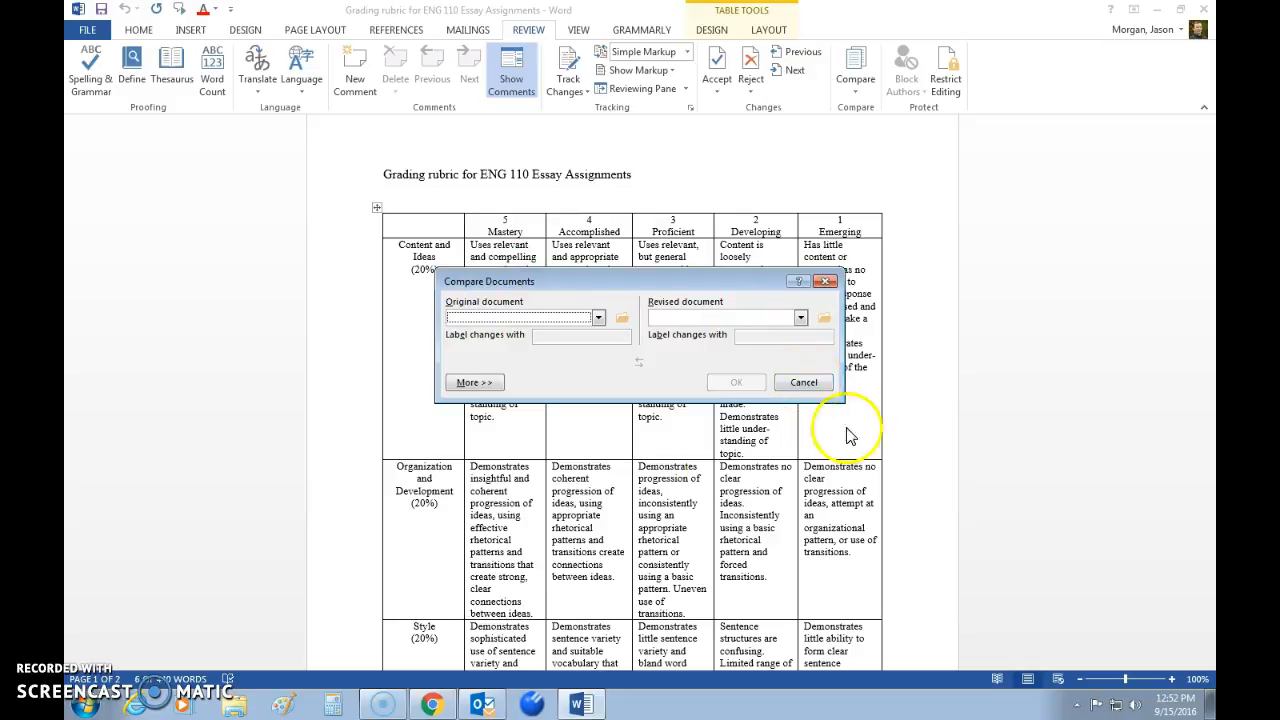
pyautogui.click(804, 382)
# Step: Examine the Use of the Writing Process row of the ENG 110 grading rubric table
pyautogui.scroll(-8, 737, 260)
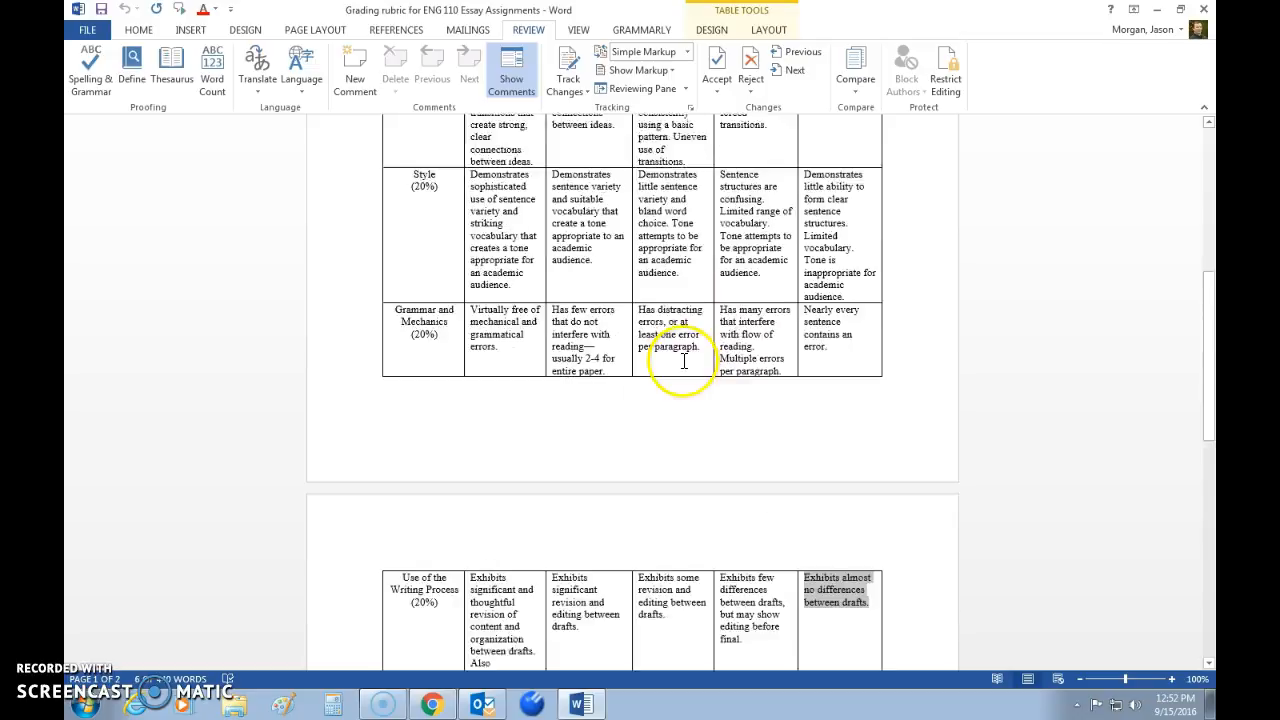
pyautogui.scroll(-4, 684, 360)
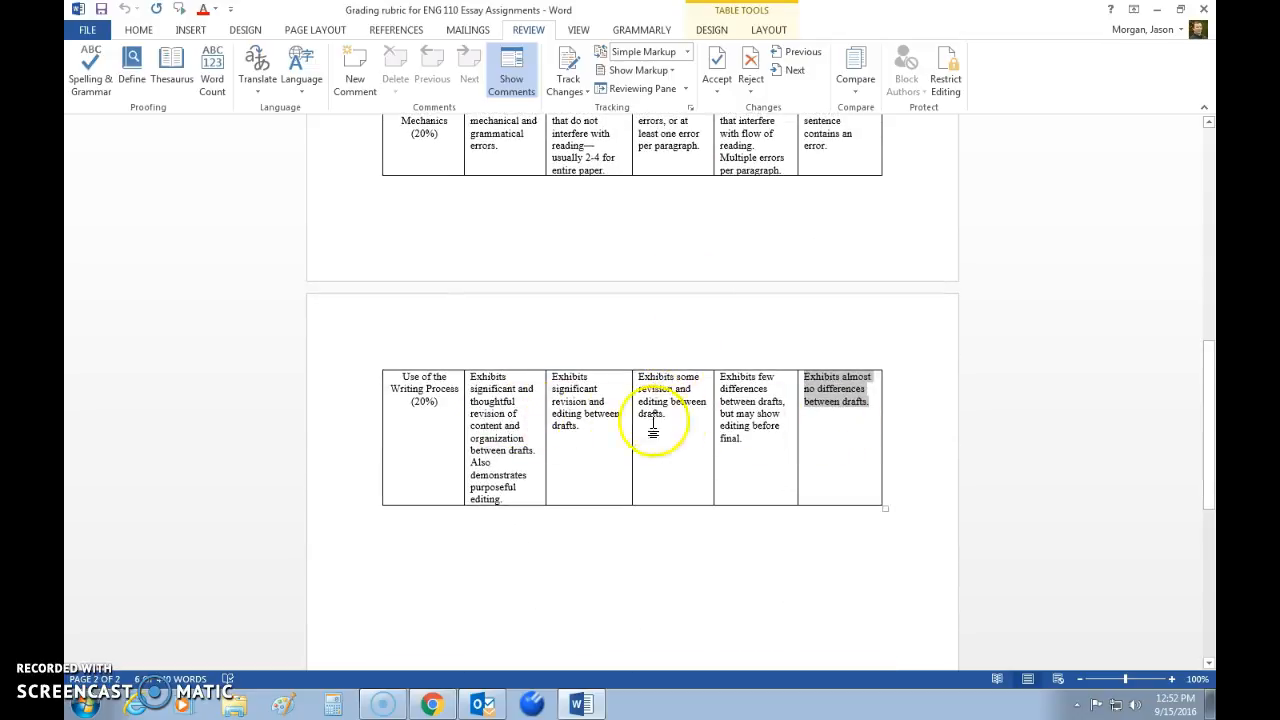
pyautogui.scroll(5, 651, 208)
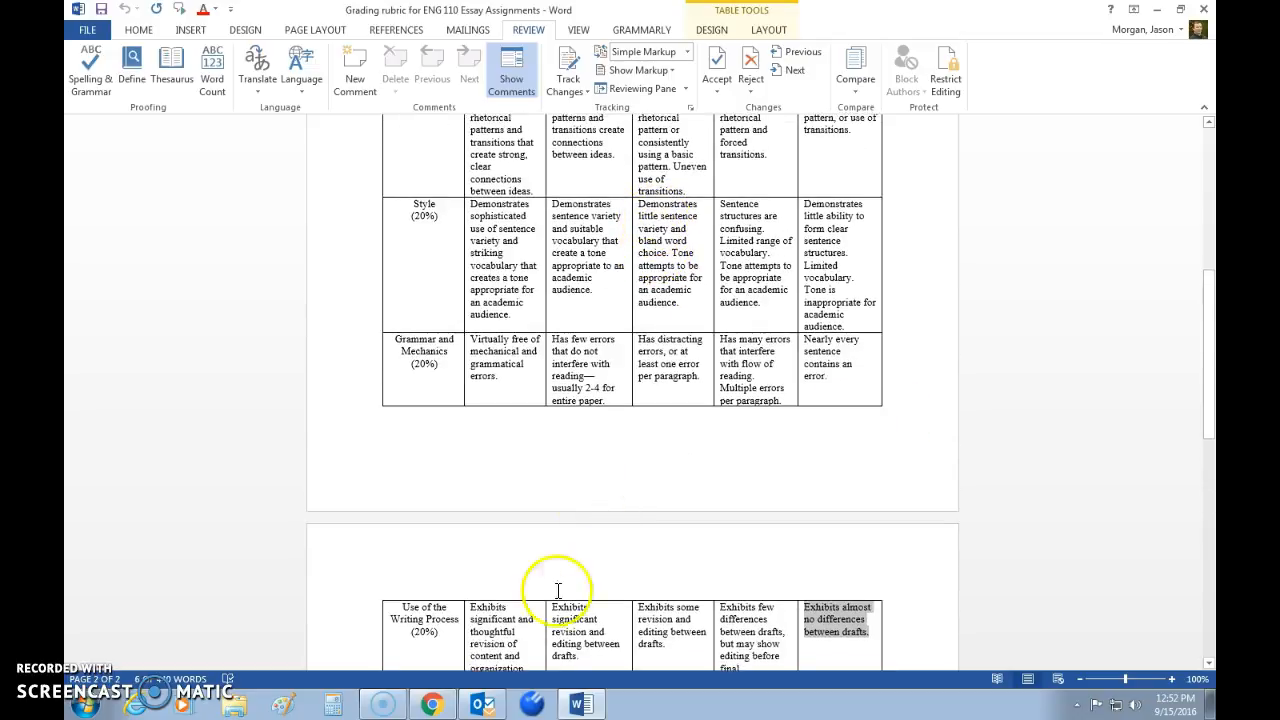
# Step: Switch back to Chrome, return to the ENG--110-02 course page and view the assignment in Week 13
pyautogui.click(432, 704)
pyautogui.scroll(5, 716, 243)
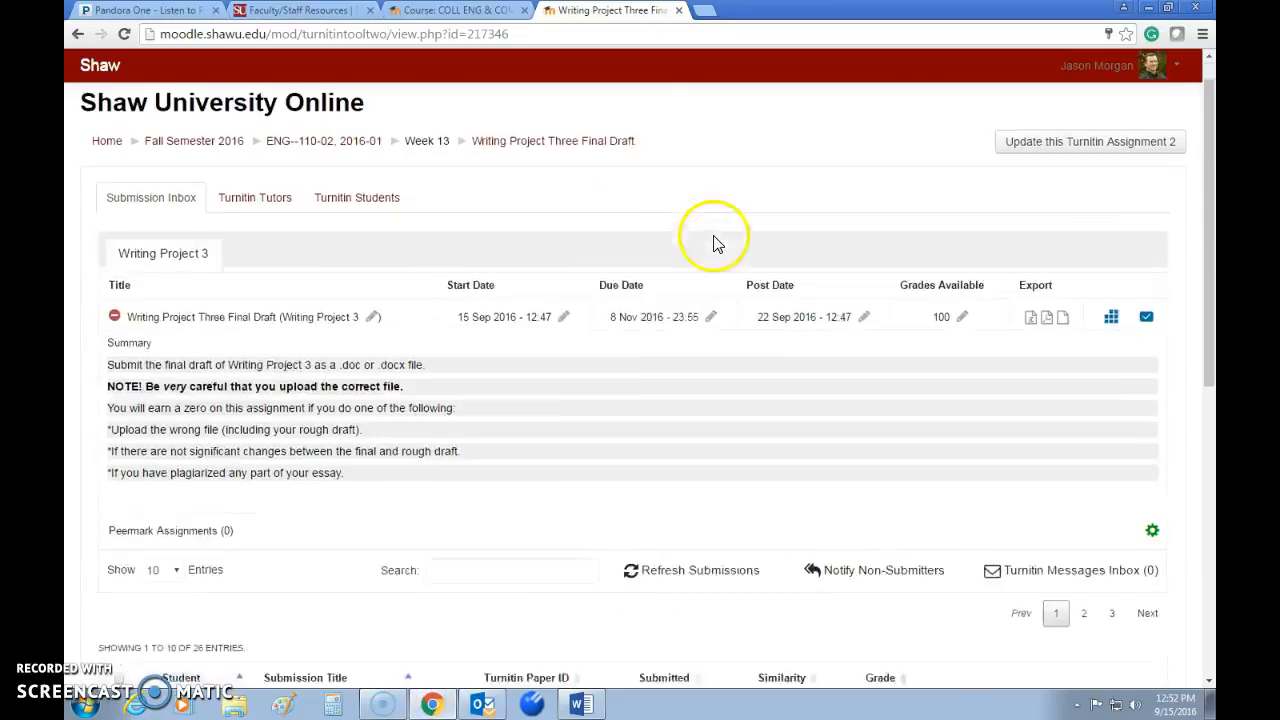
pyautogui.click(352, 178)
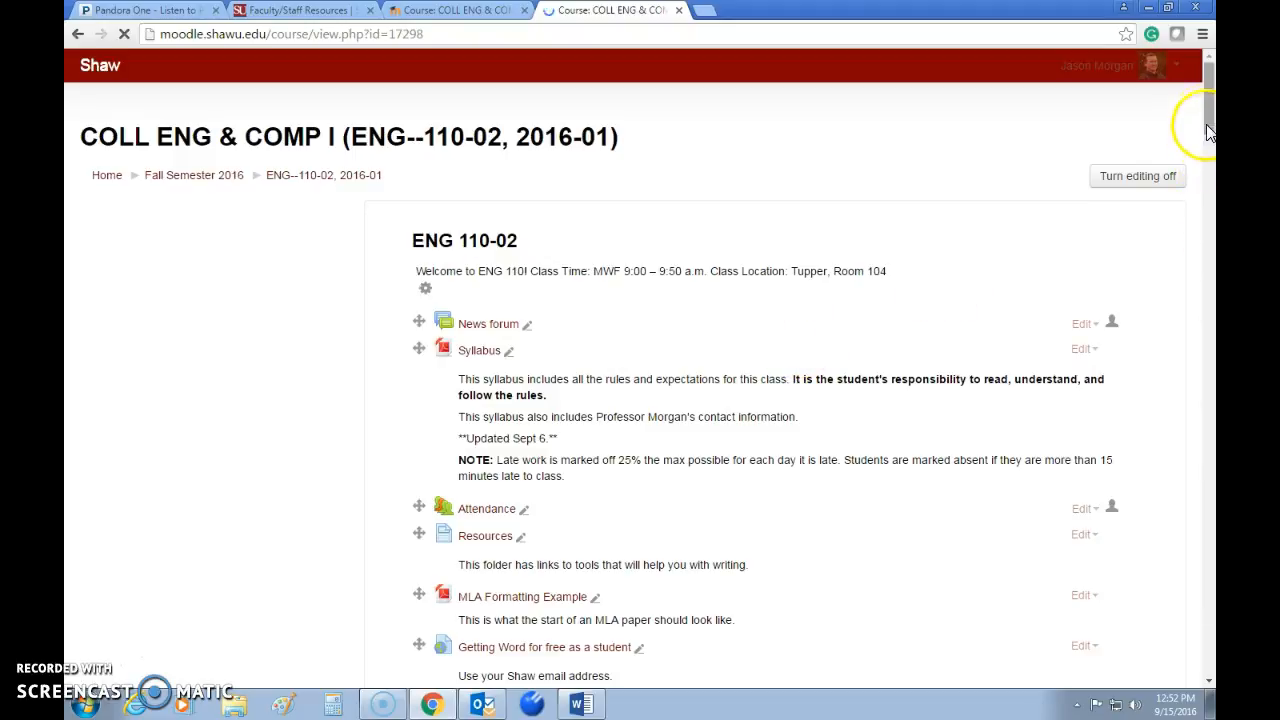
pyautogui.moveTo(1210, 85); pyautogui.dragTo(1210, 501)
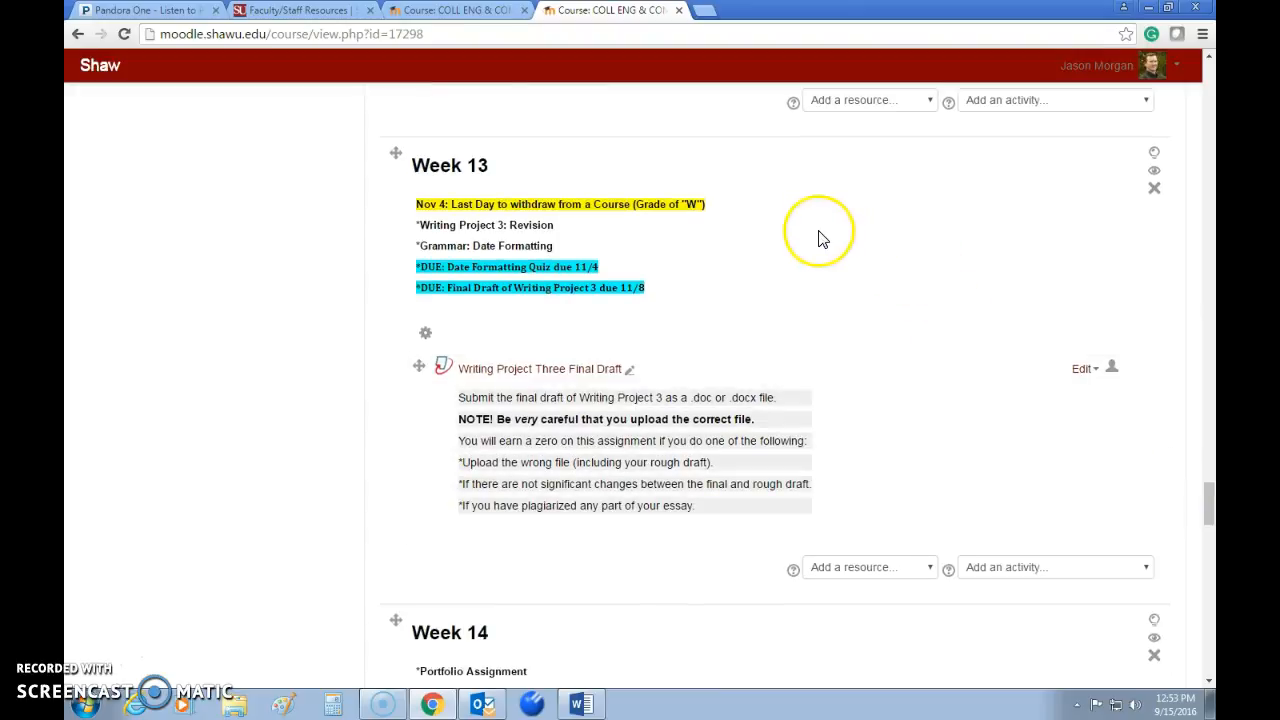